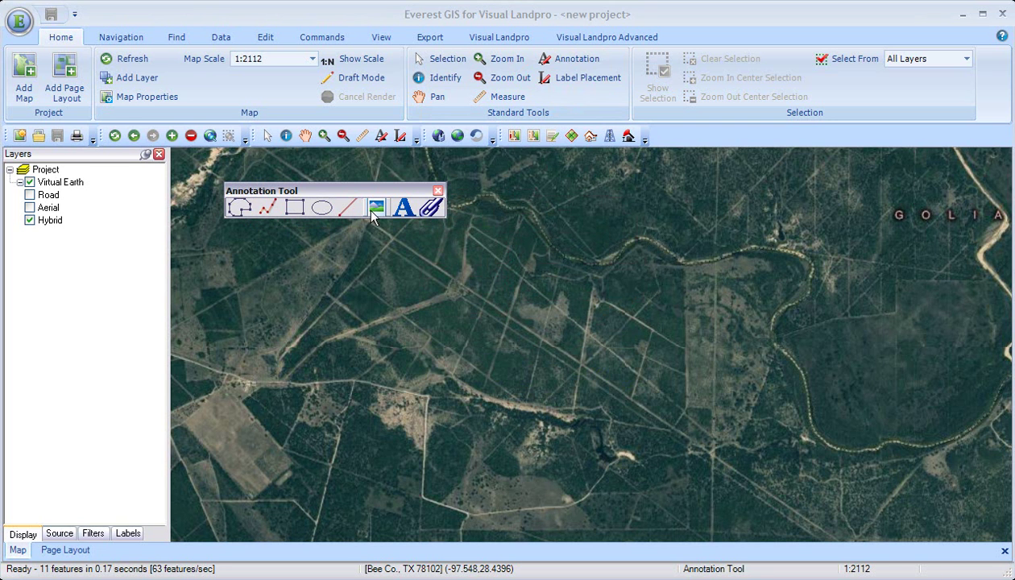
- Draw an irregular polygon annotation over the fields just north of the road in the map's western half and finish annotating
left_click(430, 211)
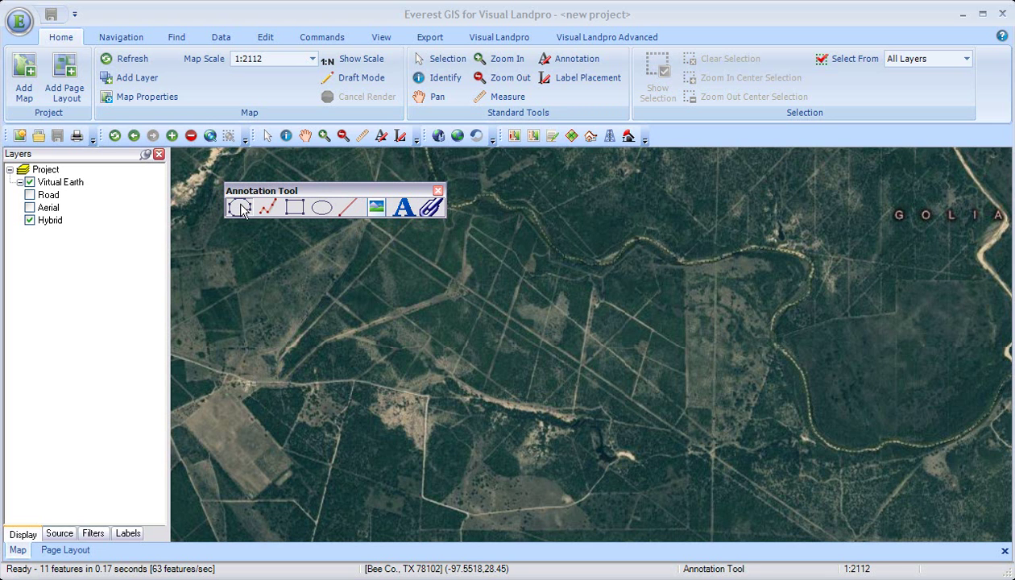
left_click(391, 239)
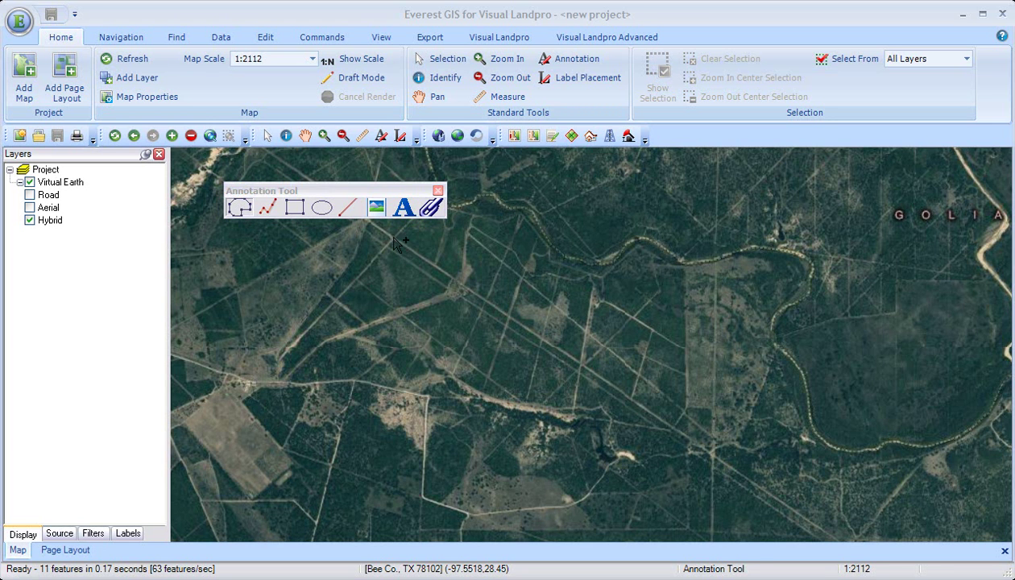
left_click(285, 356)
double_click(322, 379)
mouse_move(330, 386)
left_mouse_down()
mouse_move(445, 382)
mouse_move(464, 355)
mouse_move(448, 306)
left_mouse_up()
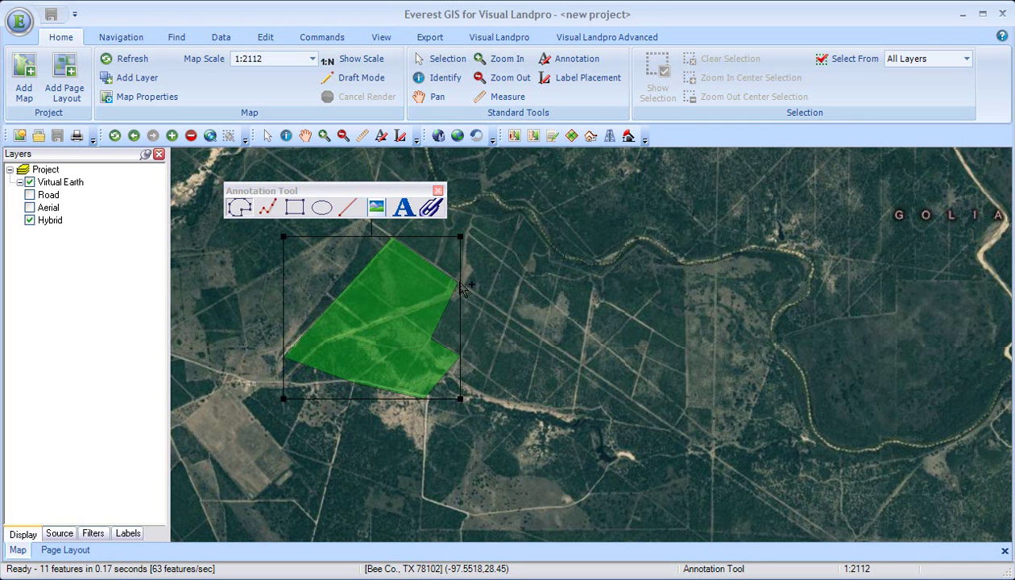
right_click(462, 286)
left_click(479, 288)
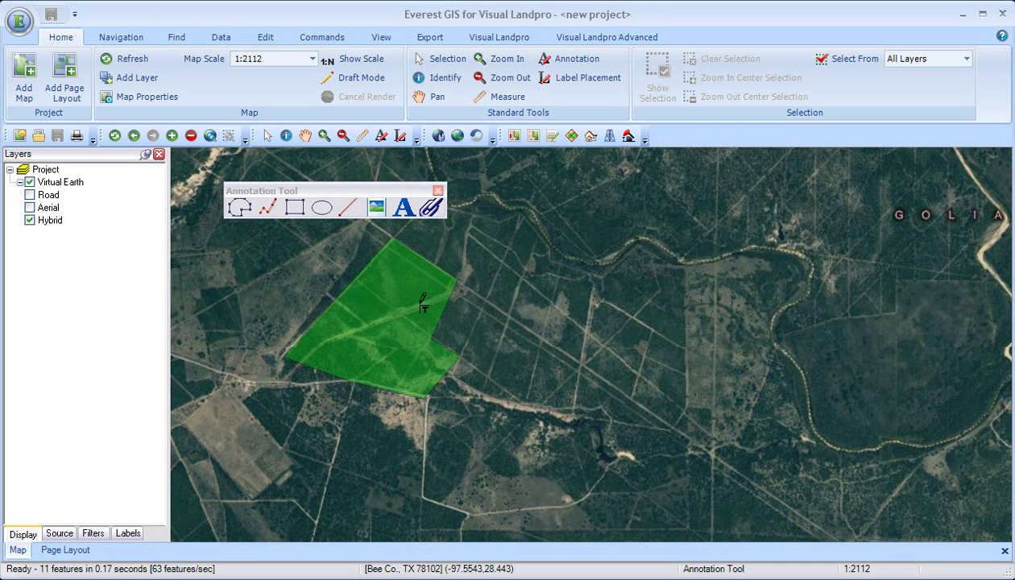
- Format the polygon with an orange fill, a yellow border of width 2 and full opacity
left_click(335, 282)
right_click(402, 332)
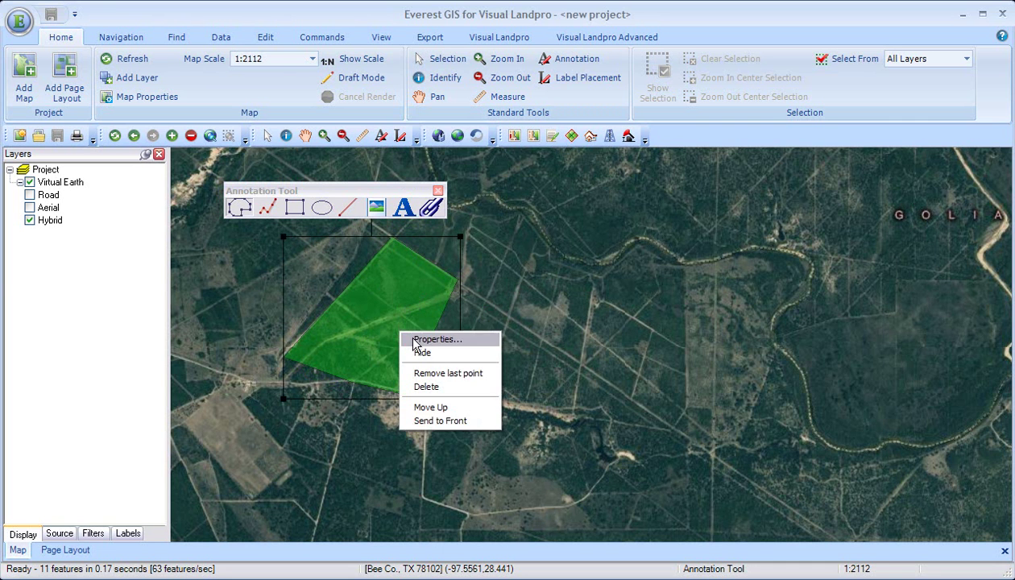
left_click(434, 339)
left_click(152, 101)
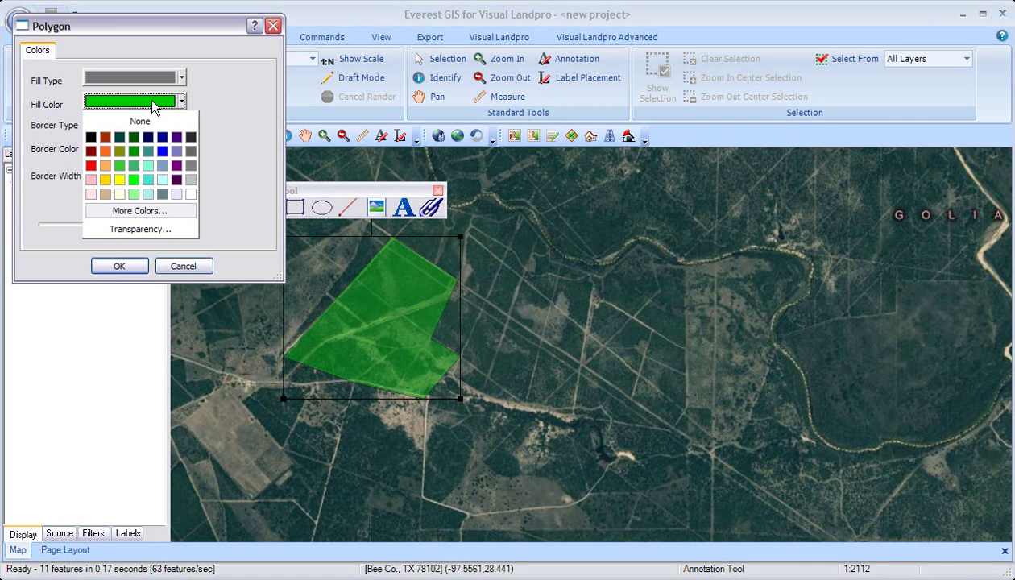
left_click(106, 151)
left_click(152, 148)
left_click(120, 228)
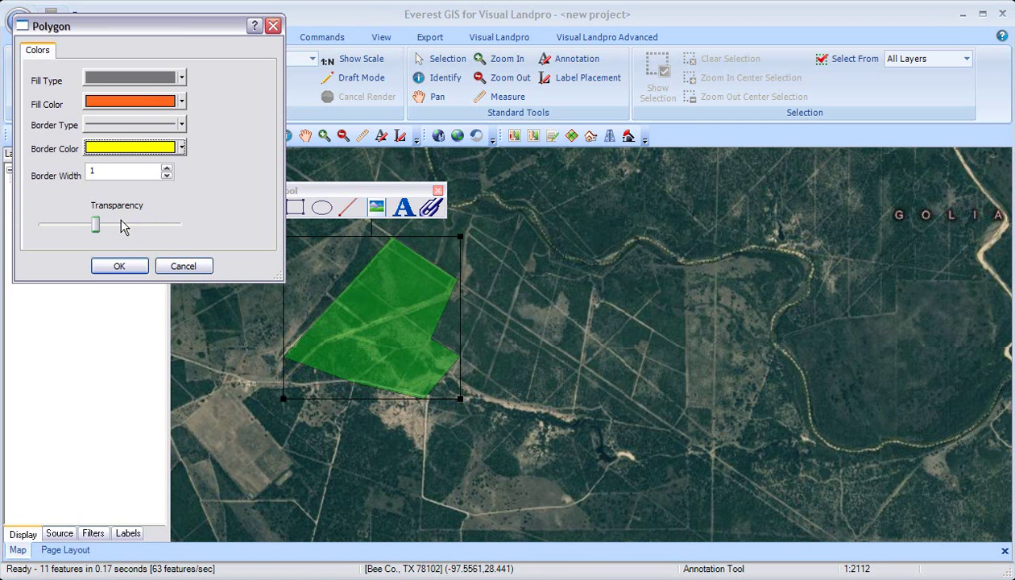
left_click_drag(95, 224, 178, 225)
left_click(165, 167)
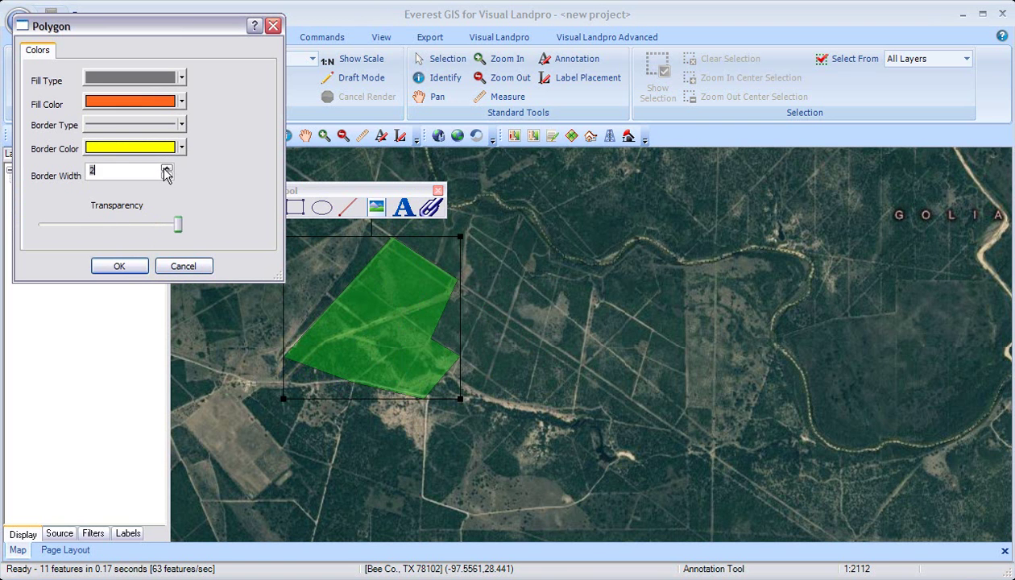
left_click(119, 266)
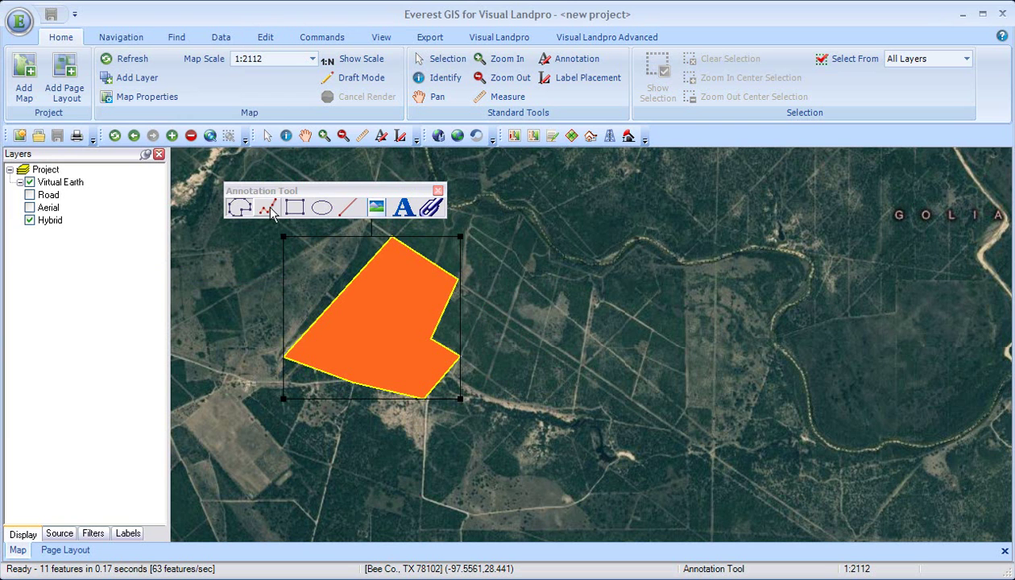
- Draw a nearly horizontal line annotation across the river bends northeast of the polygon, with a blue border of width 2
left_click(349, 208)
mouse_move(495, 225)
left_mouse_down()
mouse_move(564, 250)
mouse_move(877, 231)
left_mouse_up()
right_click(791, 231)
left_click(801, 237)
left_click(171, 147)
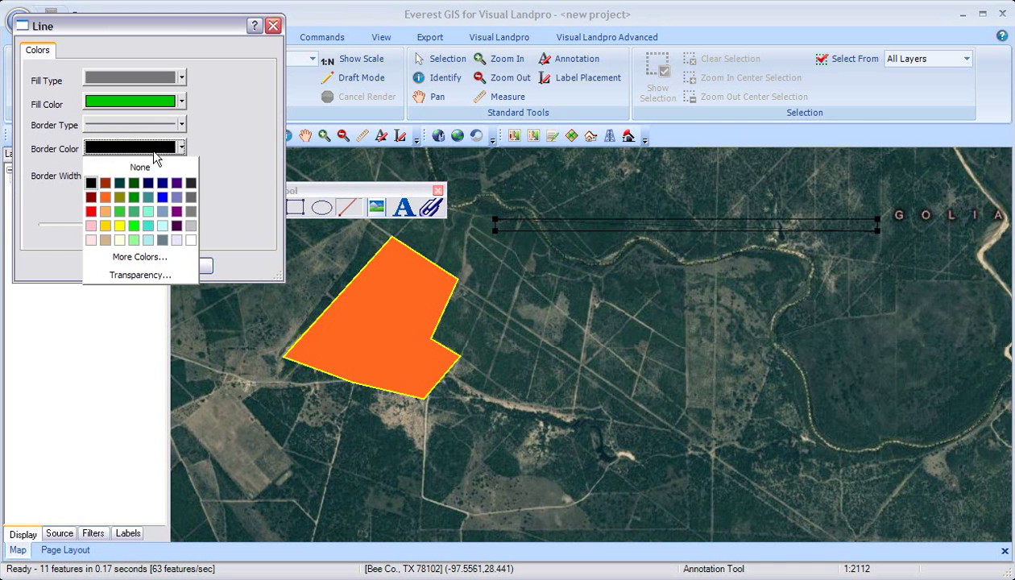
left_click(159, 187)
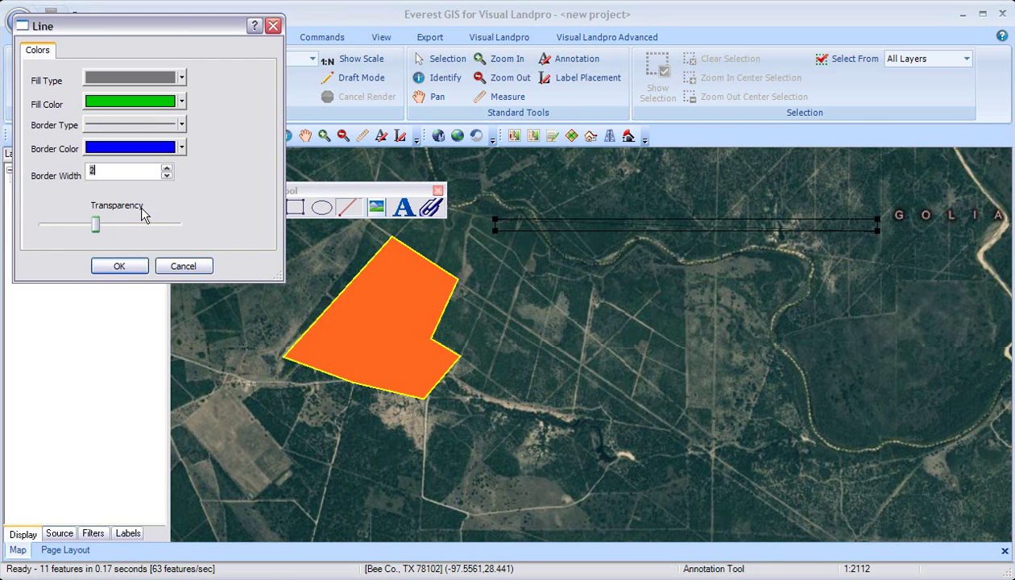
left_click(127, 269)
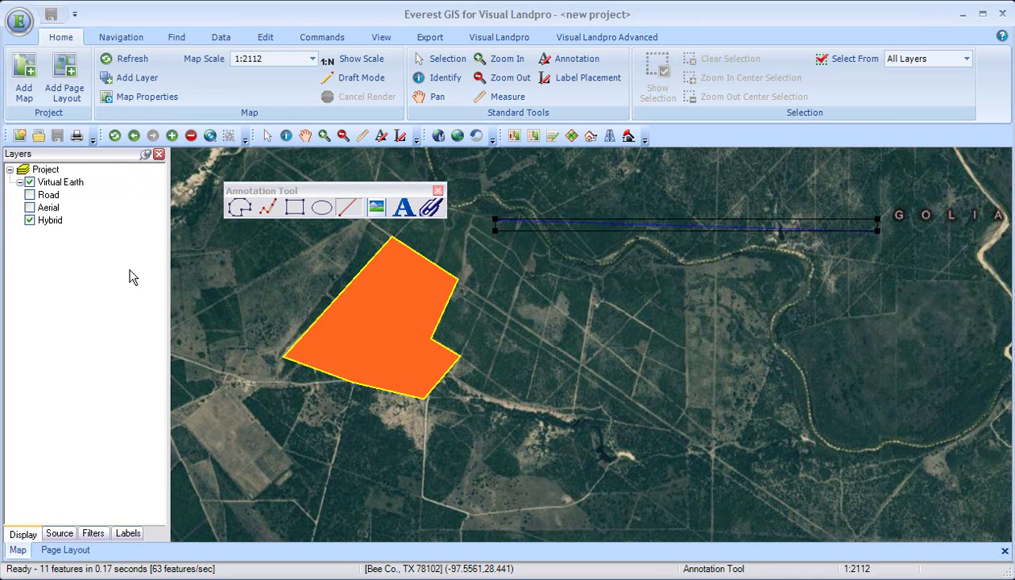
- Draw a four-point zigzag polyline annotation just below the blue line
left_click(268, 208)
left_click(497, 295)
left_click(578, 239)
left_click(657, 315)
left_click(838, 256)
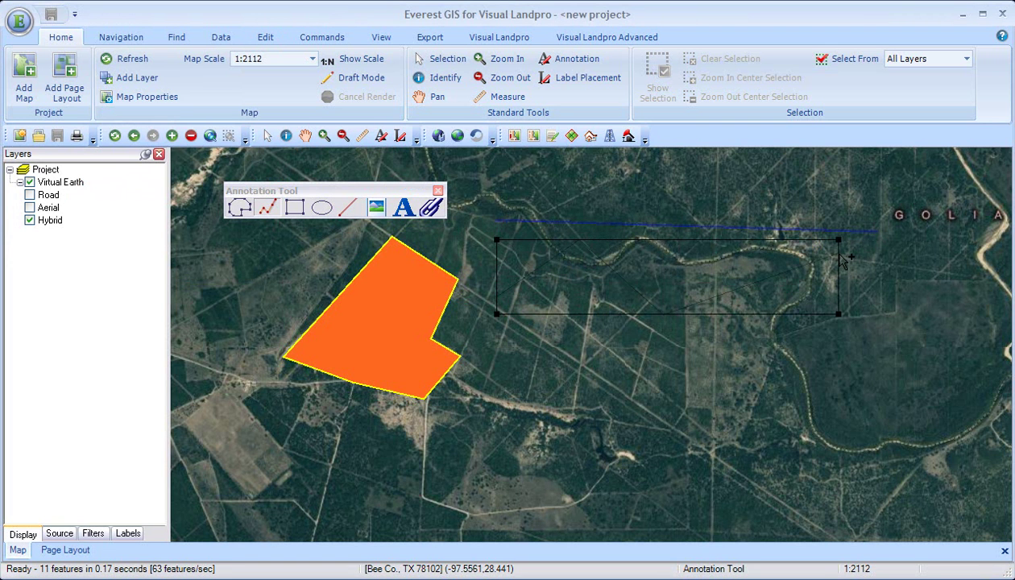
- Format the zigzag polyline with an orange fill, border width 2 and full opacity, and stop annotating
right_click(842, 256)
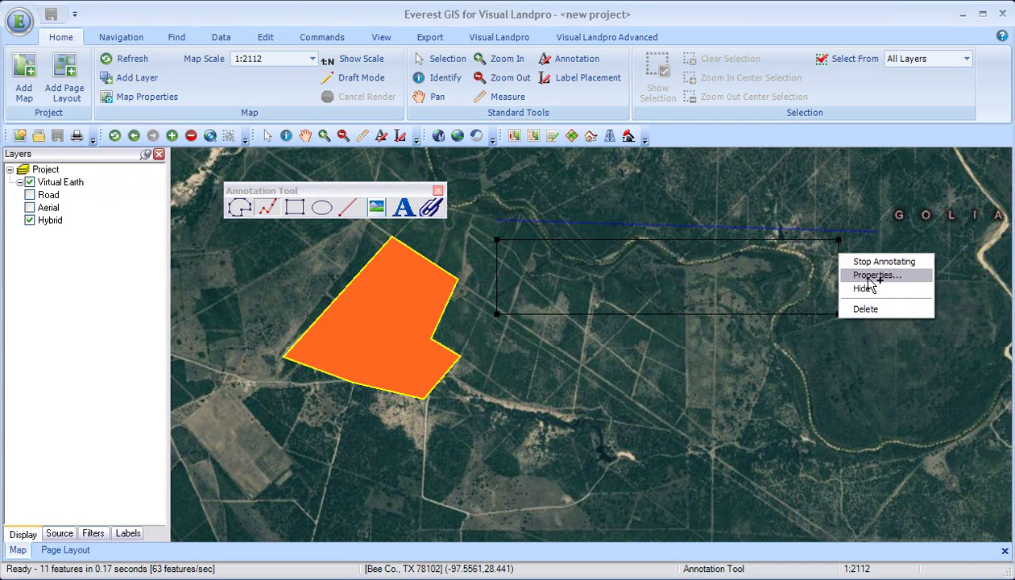
left_click(874, 275)
left_click(165, 103)
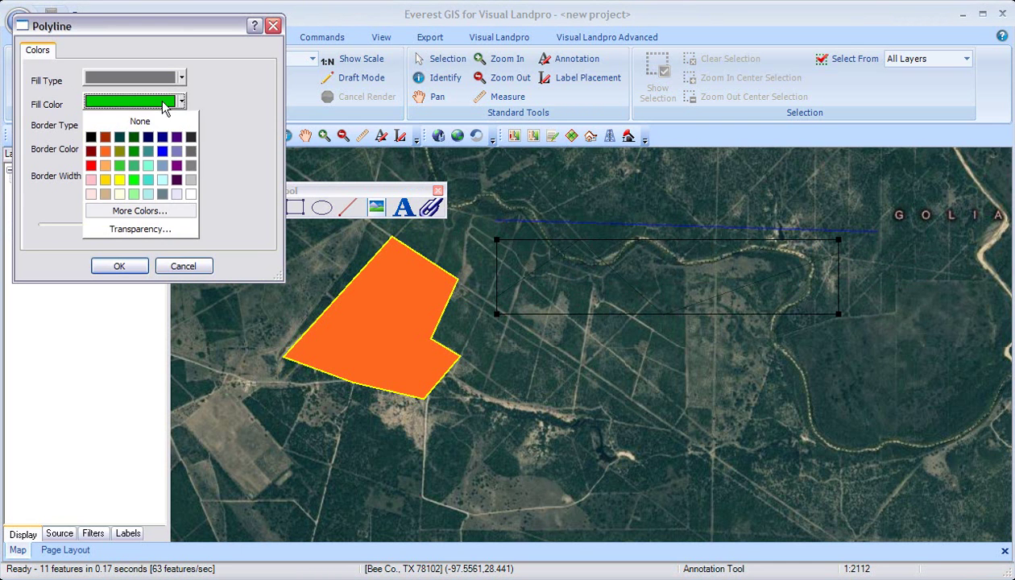
left_click(104, 150)
left_click(165, 175)
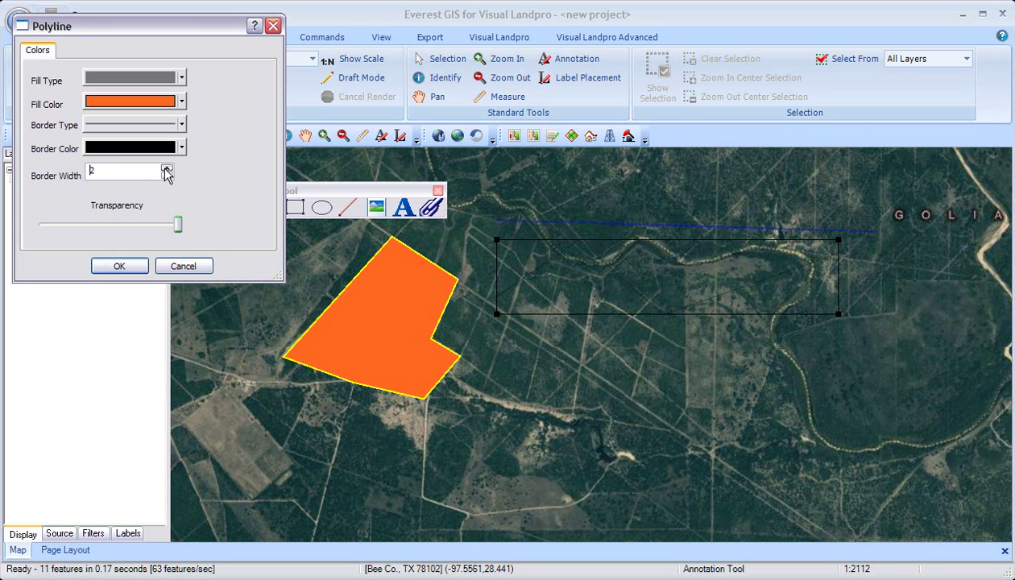
left_click(119, 266)
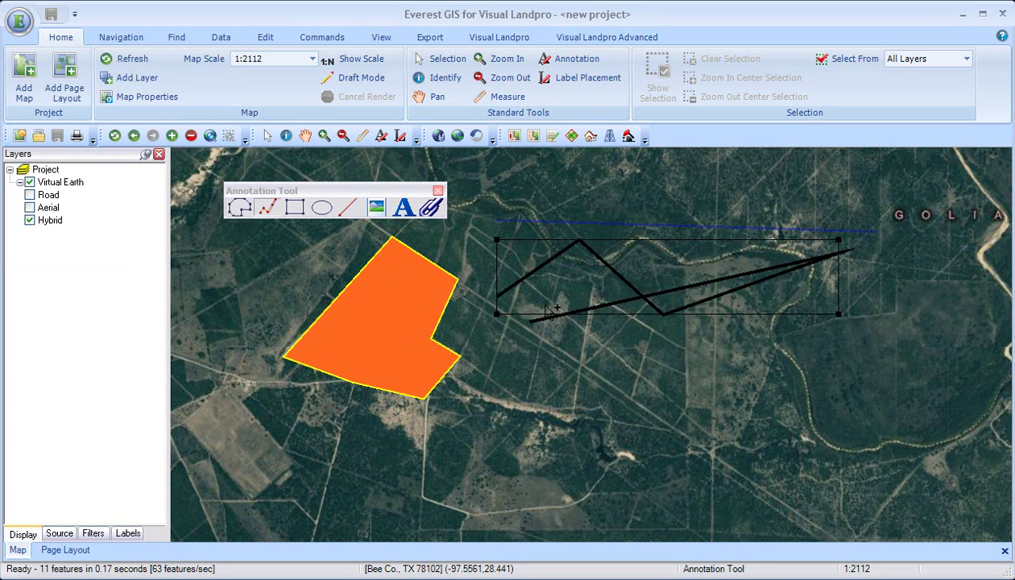
right_click(548, 303)
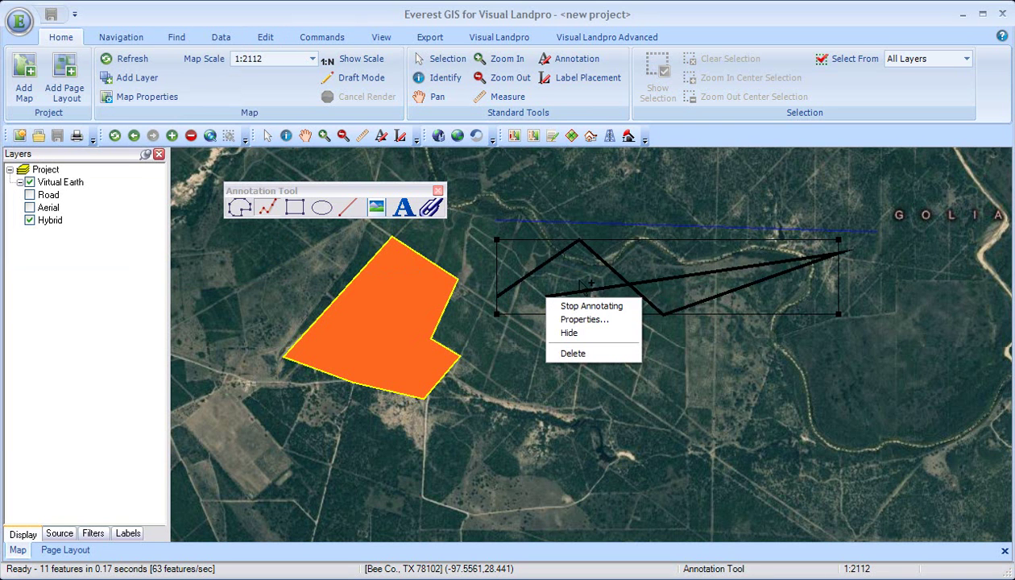
left_click(585, 307)
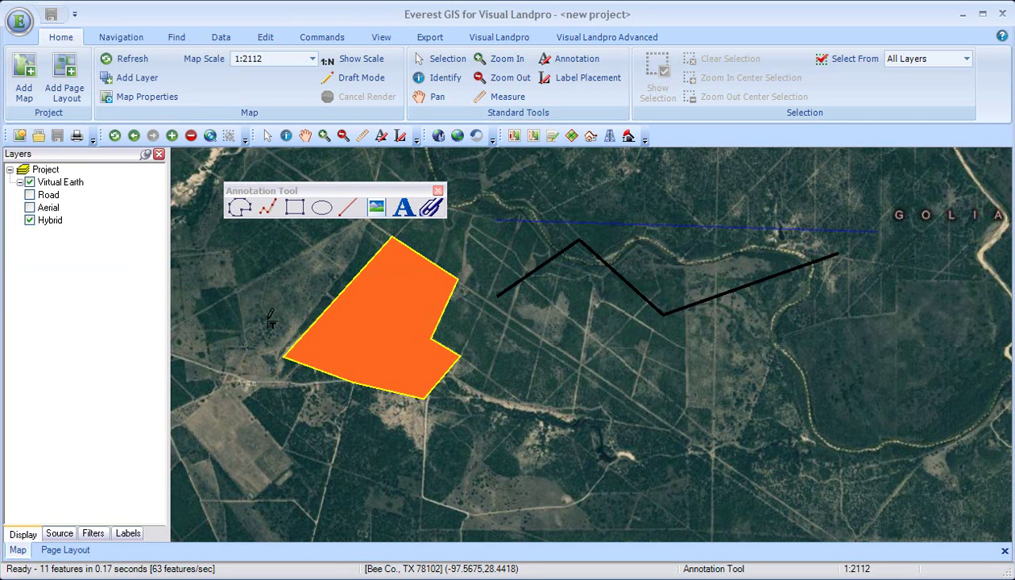
- Draw a rectangle annotation below the zigzag polyline and shrink it from its northwest corner
left_click(294, 208)
left_click_drag(534, 313, 763, 461)
left_click_drag(534, 310, 641, 355)
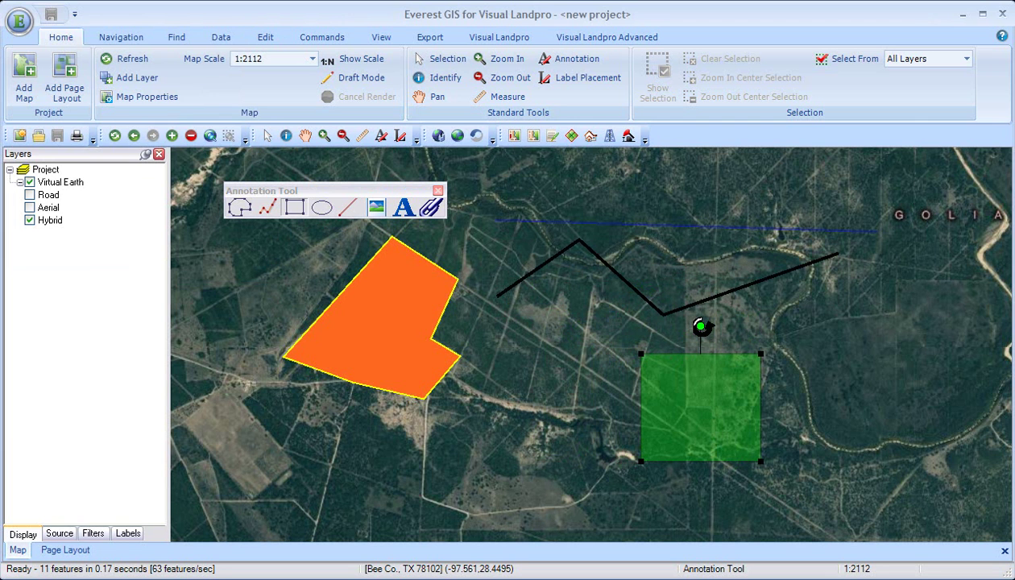
- Rotate the green rectangle clockwise slightly past a quarter turn and move it northwest, against the polyline
left_click_drag(701, 327, 777, 434)
left_click_drag(720, 413, 648, 370)
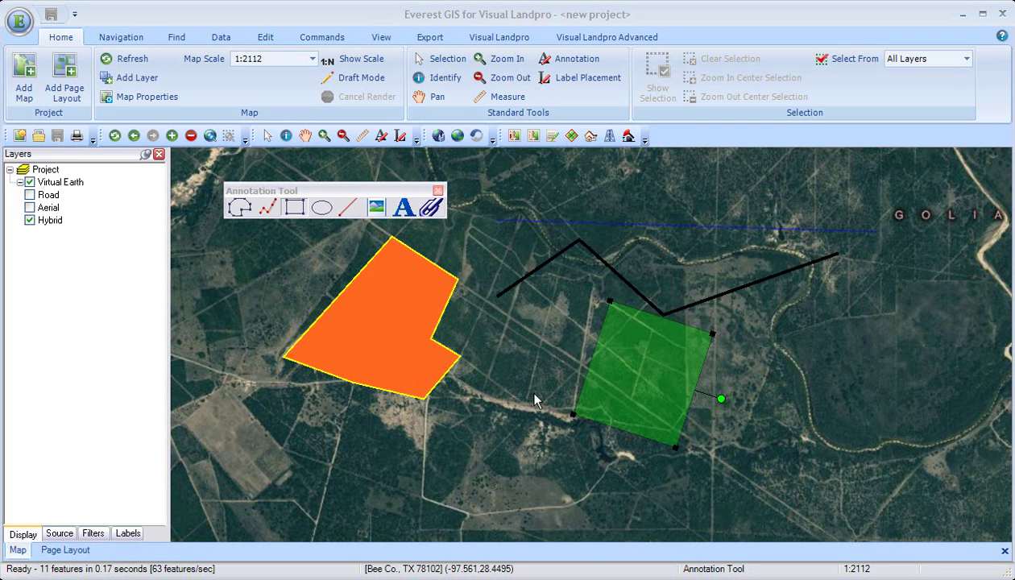
- Delete the rectangle, polyline, line and polygon annotations from the map
right_click(638, 343)
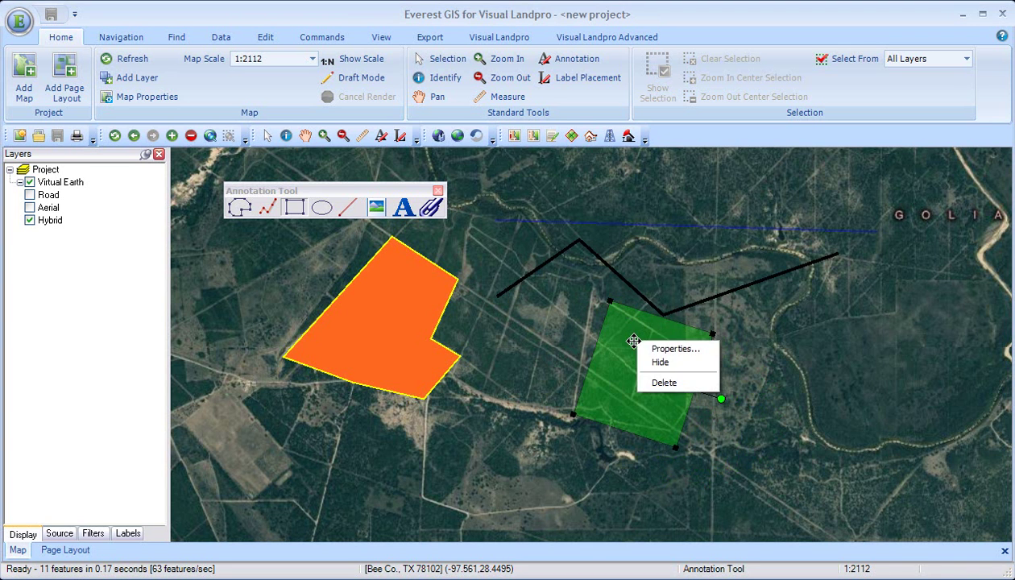
left_click(657, 382)
right_click(651, 309)
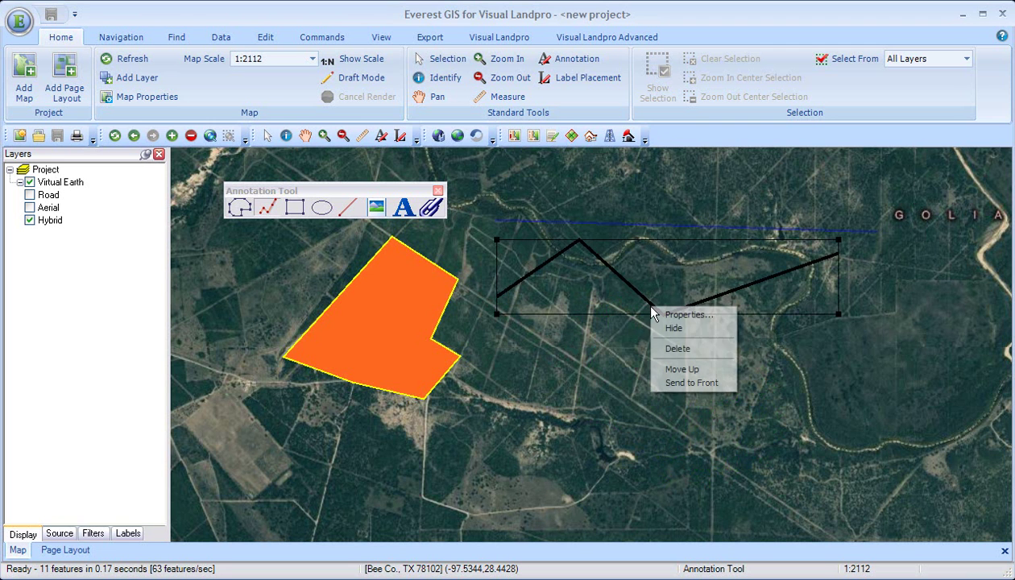
left_click(677, 348)
left_click(653, 228)
right_click(653, 232)
left_click(673, 269)
right_click(407, 284)
left_click(435, 336)
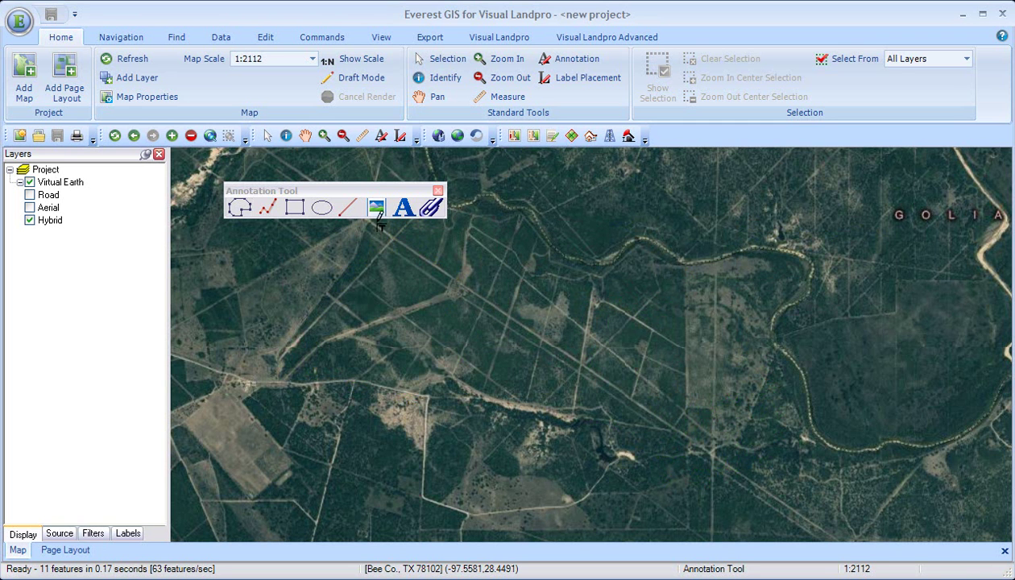
- Add an image annotation near the map's centre showing AAPL-METRO.tif from the Desktop at full opacity
left_click(377, 207)
left_click_drag(405, 275, 598, 433)
right_click(479, 336)
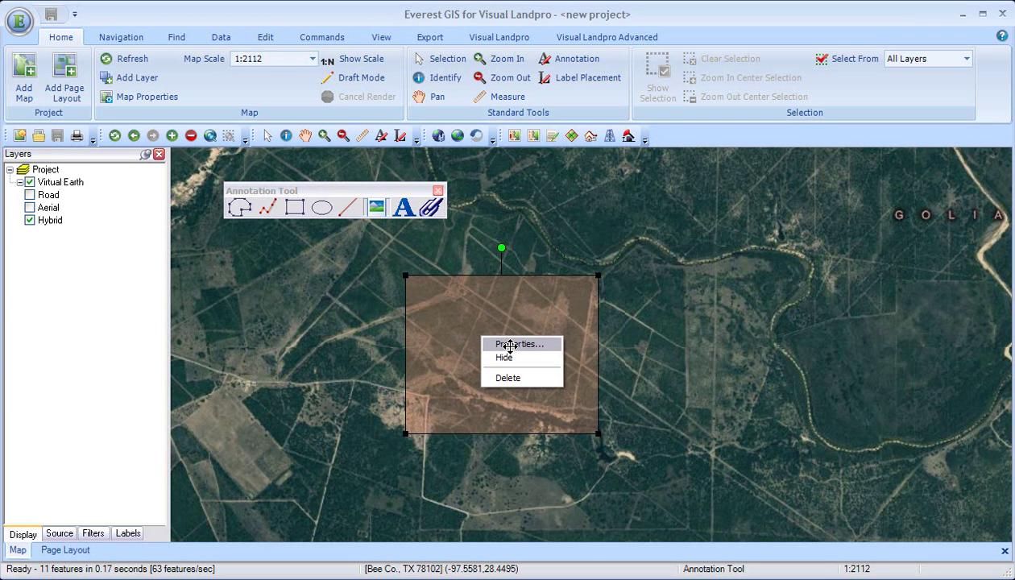
left_click(510, 345)
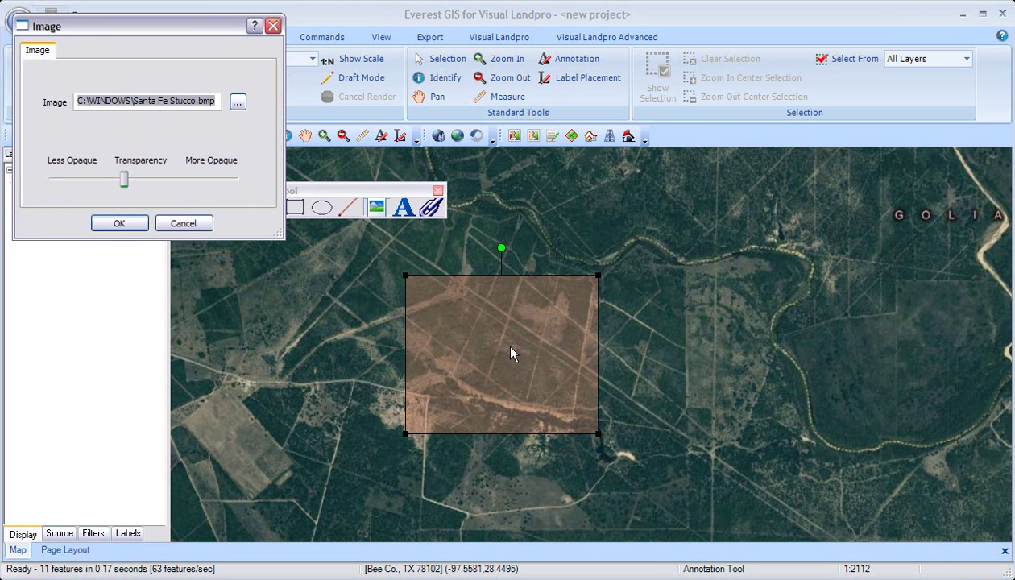
left_click(237, 103)
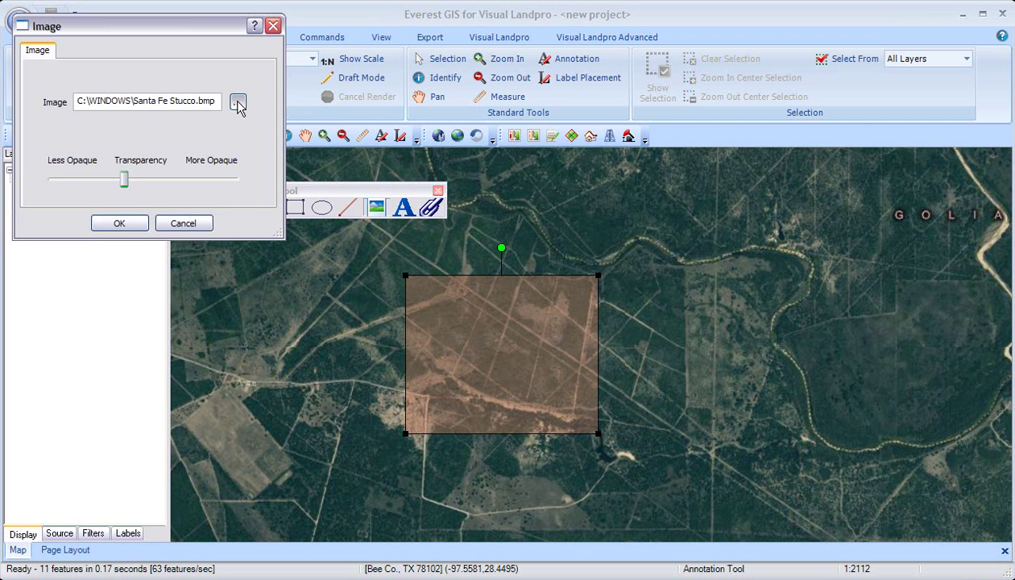
double_click(463, 186)
left_click(463, 186)
left_click_drag(290, 300, 509, 310)
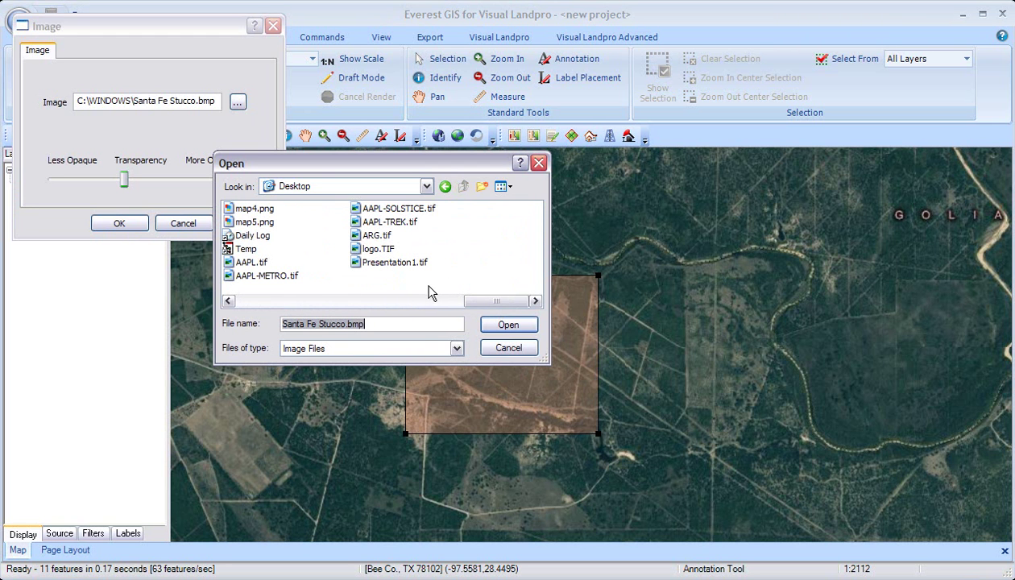
double_click(274, 278)
left_click_drag(125, 181, 315, 179)
left_click(116, 224)
- Move the image annotation to the map's eastern side and stretch it vertically into a tall portrait shape
mouse_move(543, 388)
left_mouse_down()
mouse_move(789, 358)
mouse_move(818, 348)
mouse_move(872, 296)
left_mouse_up()
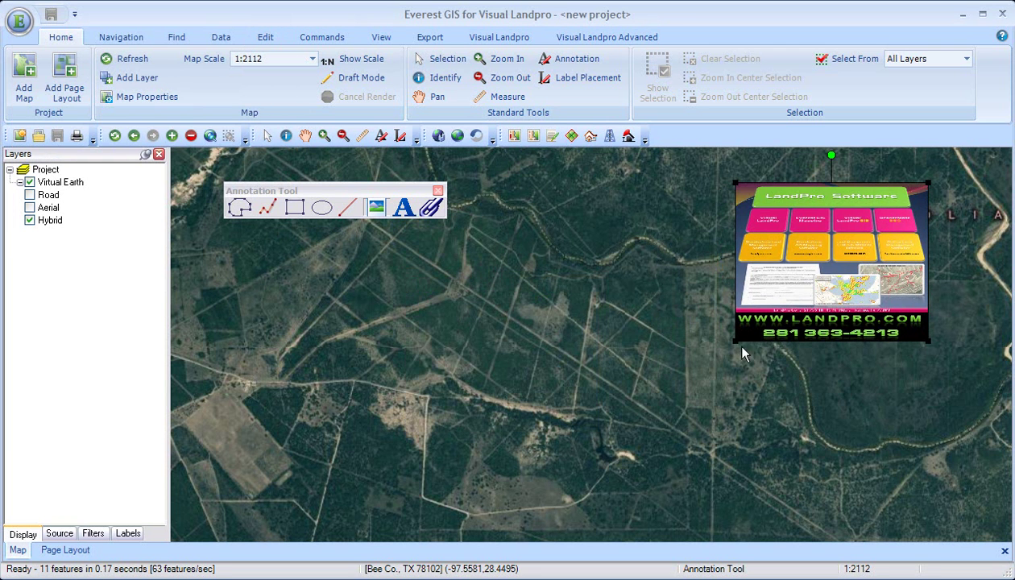
mouse_move(735, 340)
left_mouse_down()
mouse_move(786, 435)
mouse_move(781, 484)
mouse_move(736, 493)
left_mouse_up()
left_click_drag(766, 385, 835, 379)
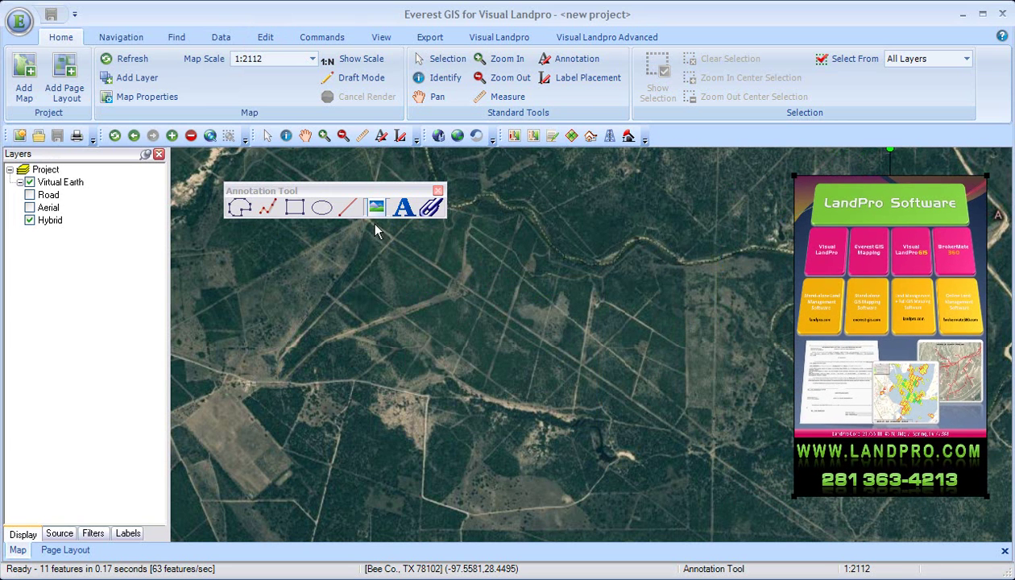
- Add a file link annotation just west of the image's upper part, linked to broker_import.xls from the Desktop
left_click(429, 209)
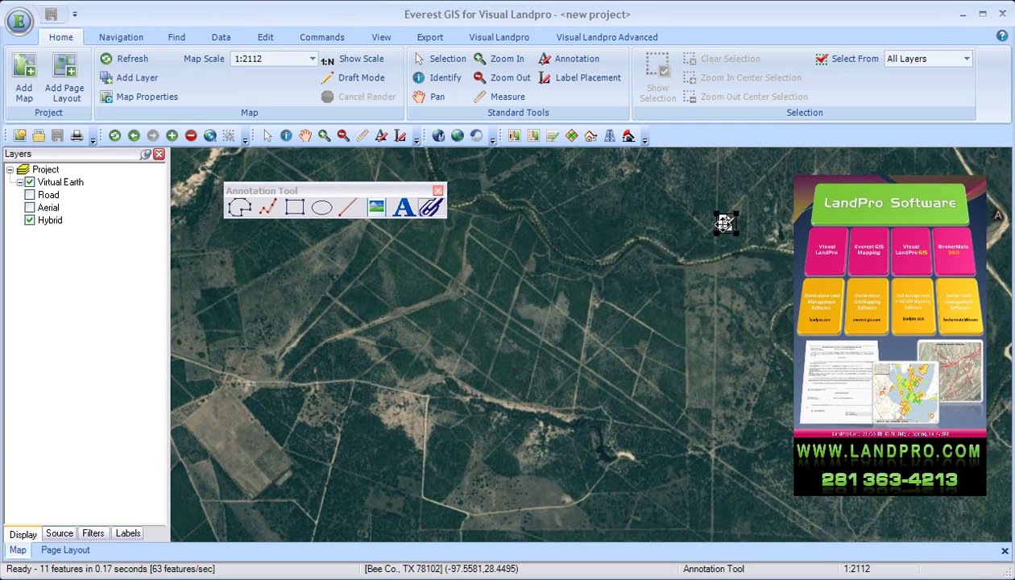
right_click(725, 223)
left_click(734, 233)
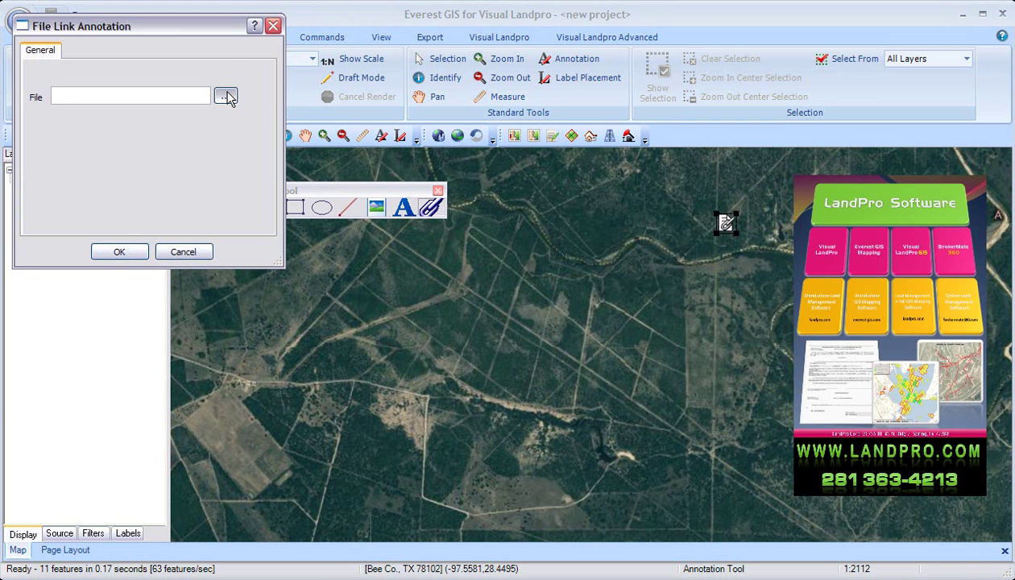
left_click(226, 97)
left_click(535, 301)
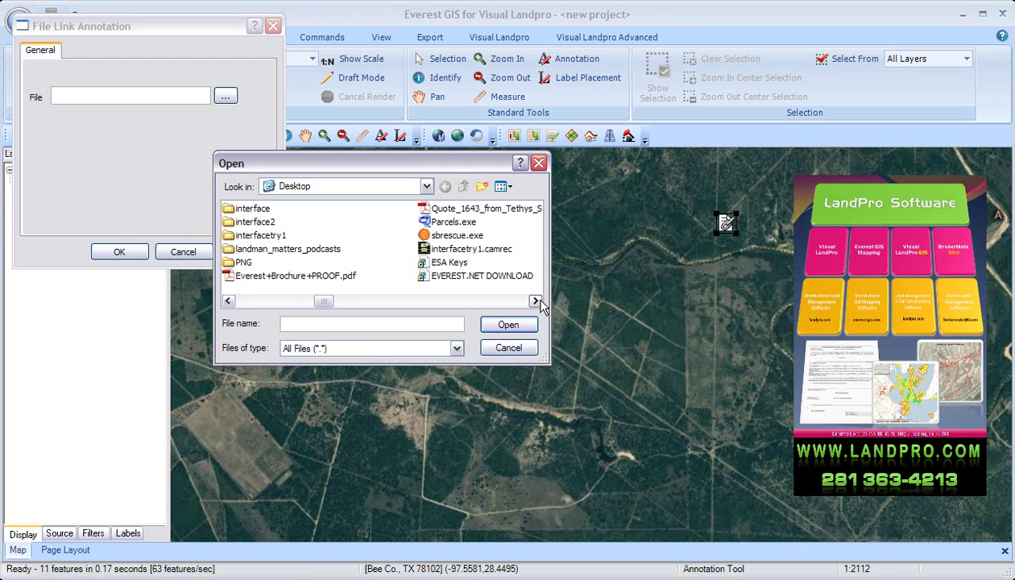
left_click(535, 301)
left_click(536, 302)
left_click(536, 301)
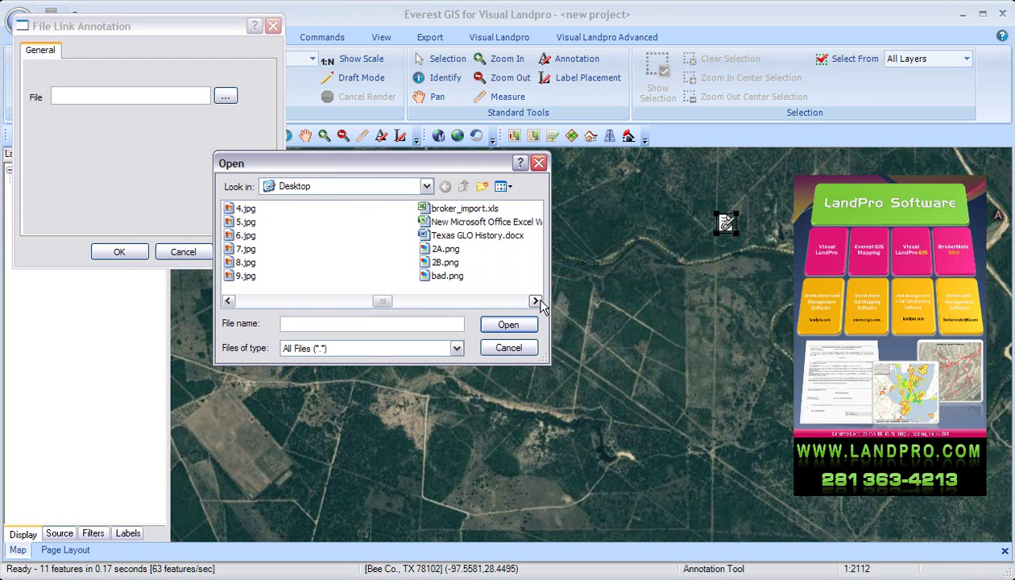
left_click(465, 209)
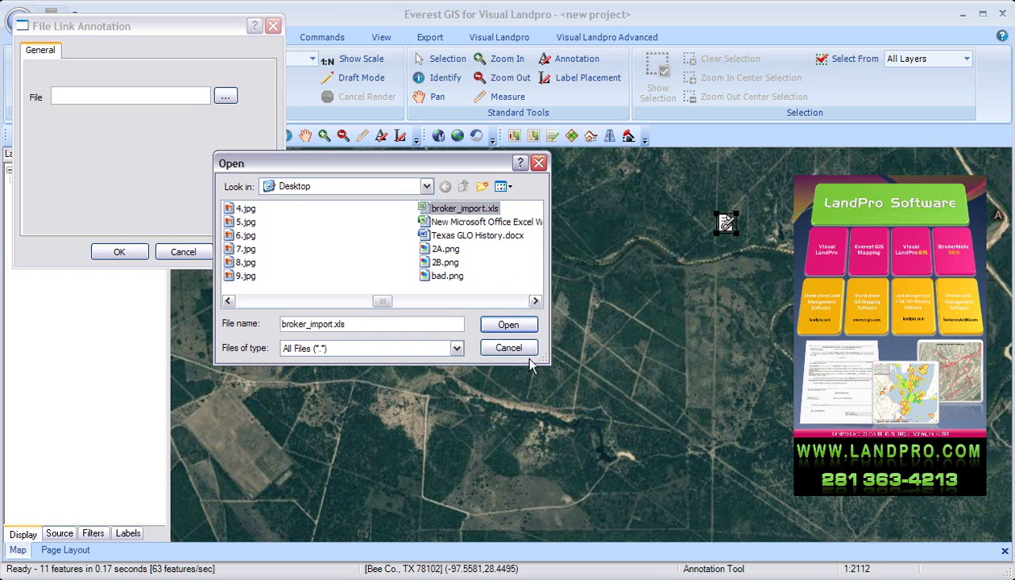
left_click(502, 324)
left_click(120, 251)
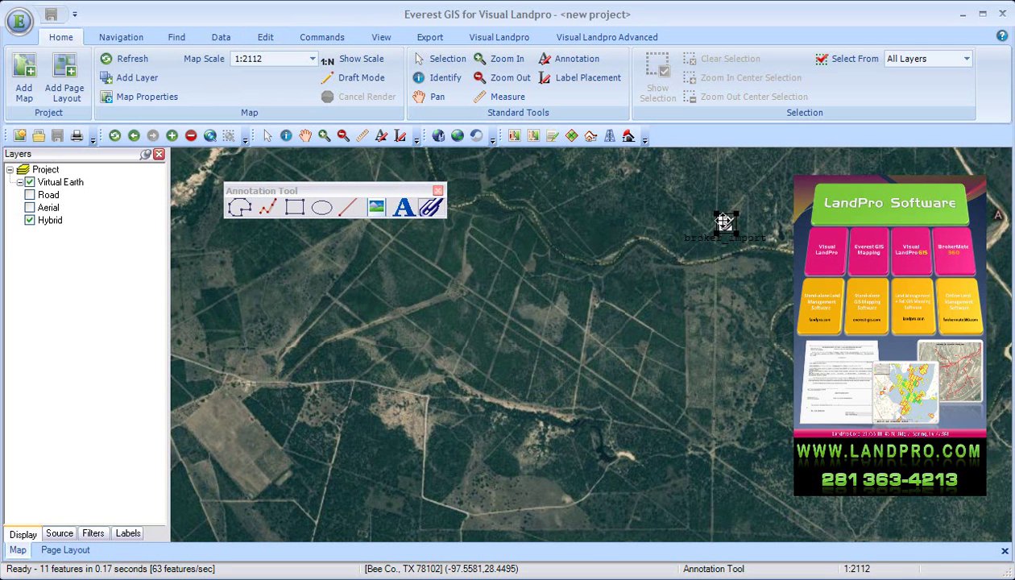
- Open the linked broker_import.xls workbook from its map annotation, review the introduction sheet in an enlarged window, and close it
left_click(724, 222)
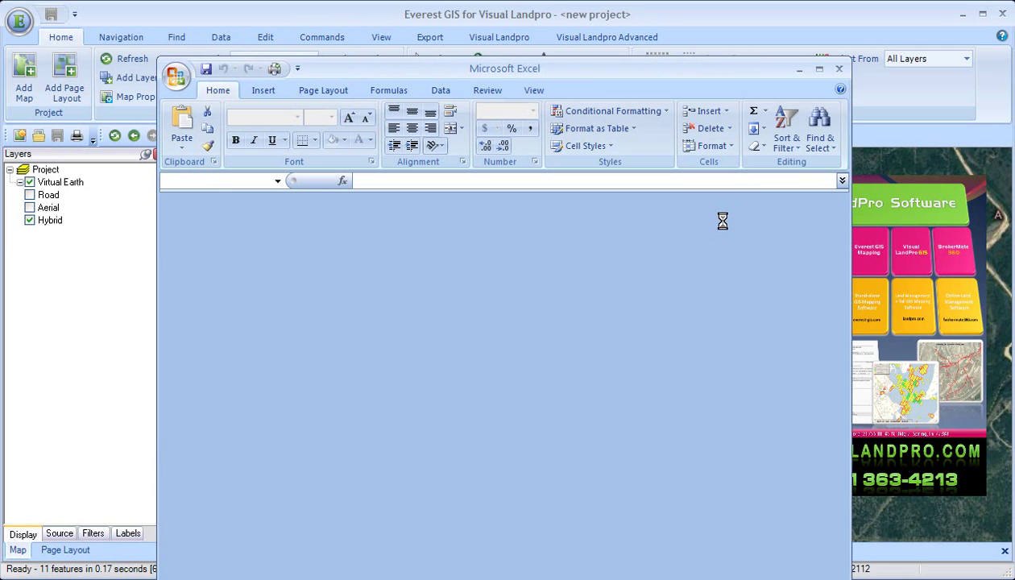
mouse_move(557, 71)
left_mouse_down()
mouse_move(513, 46)
mouse_move(495, 19)
left_mouse_up()
left_click_drag(796, 577, 909, 574)
scroll(513, 441, "down", 3)
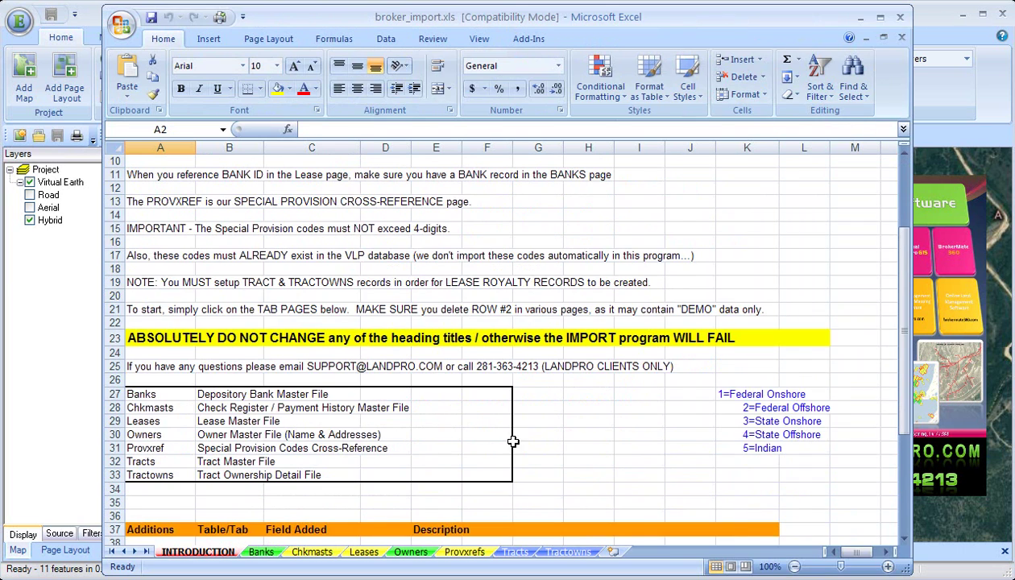
left_click(900, 16)
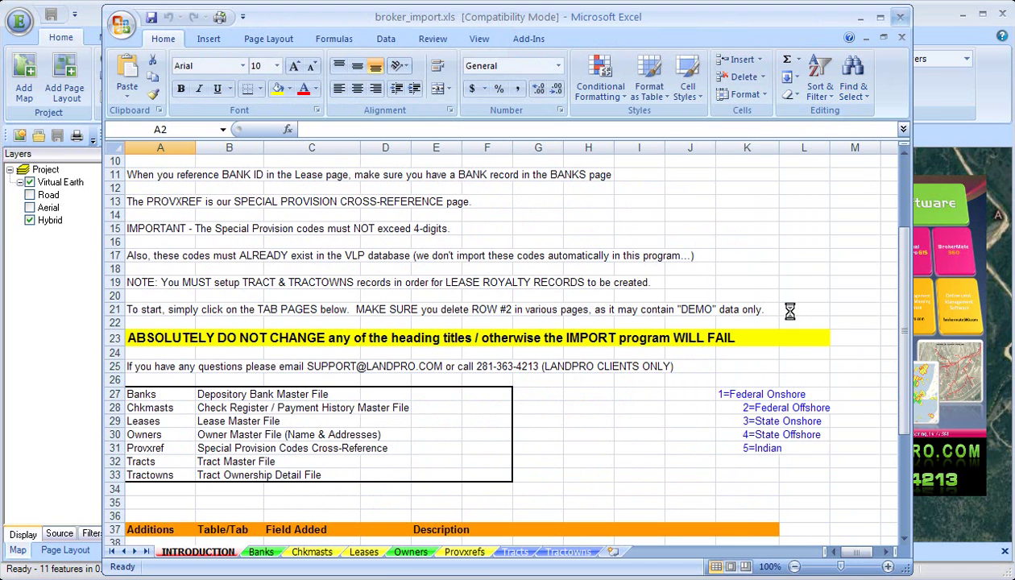
- Place a text annotation near the map's centre with the text "Hello There!!!!"
left_click(395, 214)
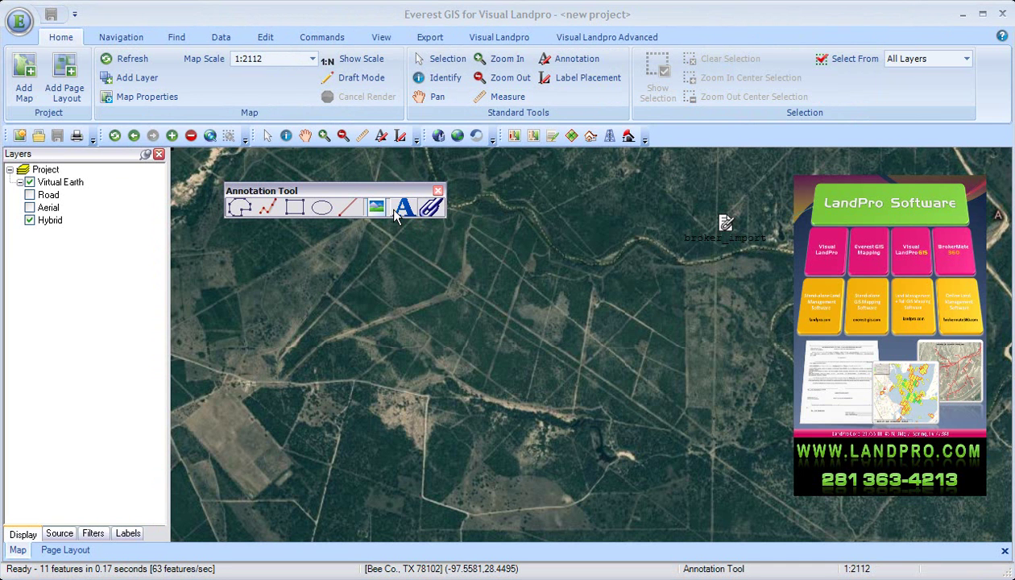
left_click(561, 322)
right_click(573, 313)
left_click(604, 321)
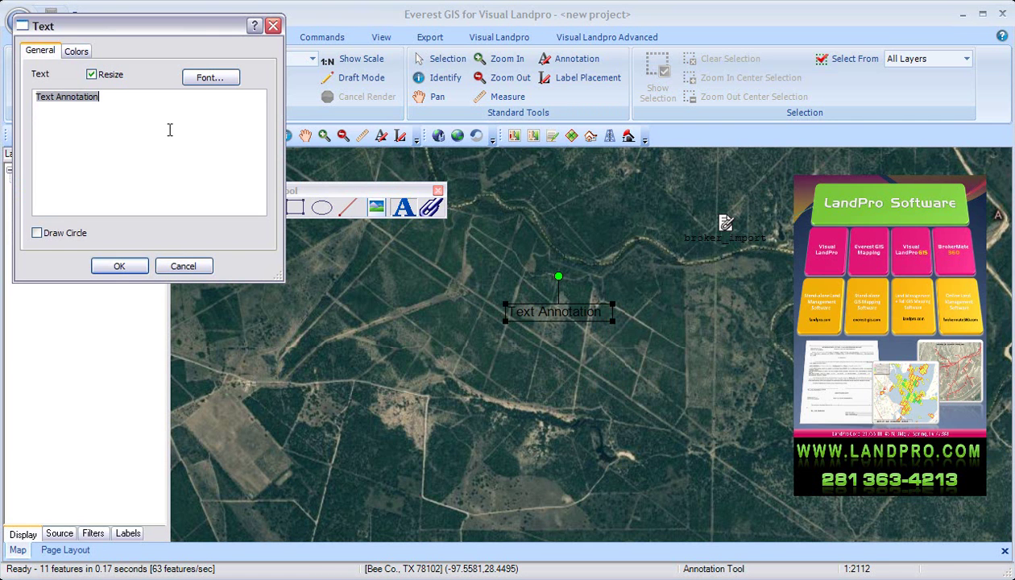
type("Hello There!!!!")
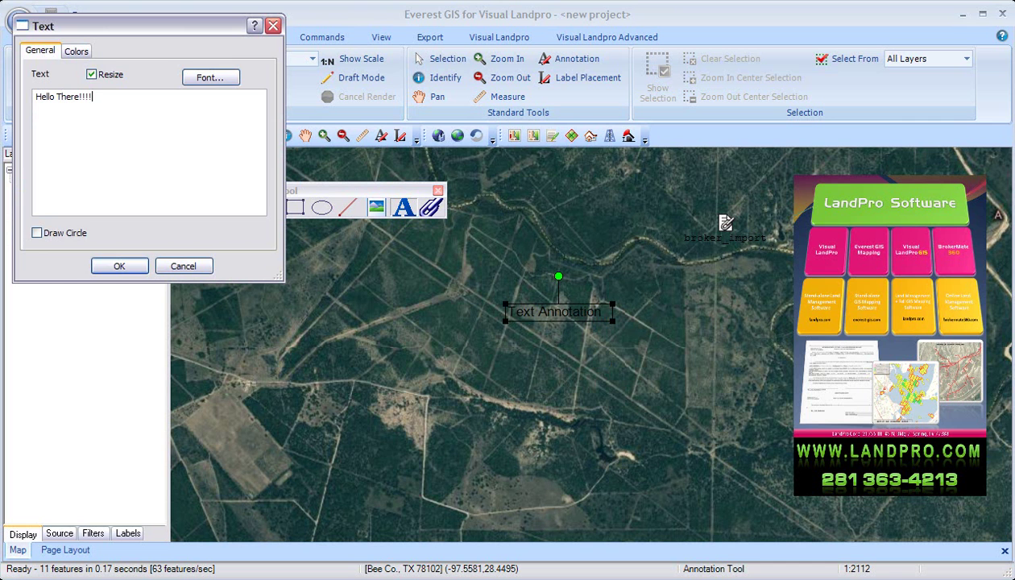
- Give the text annotation an orange fill and a purple border at full opacity
left_click(76, 51)
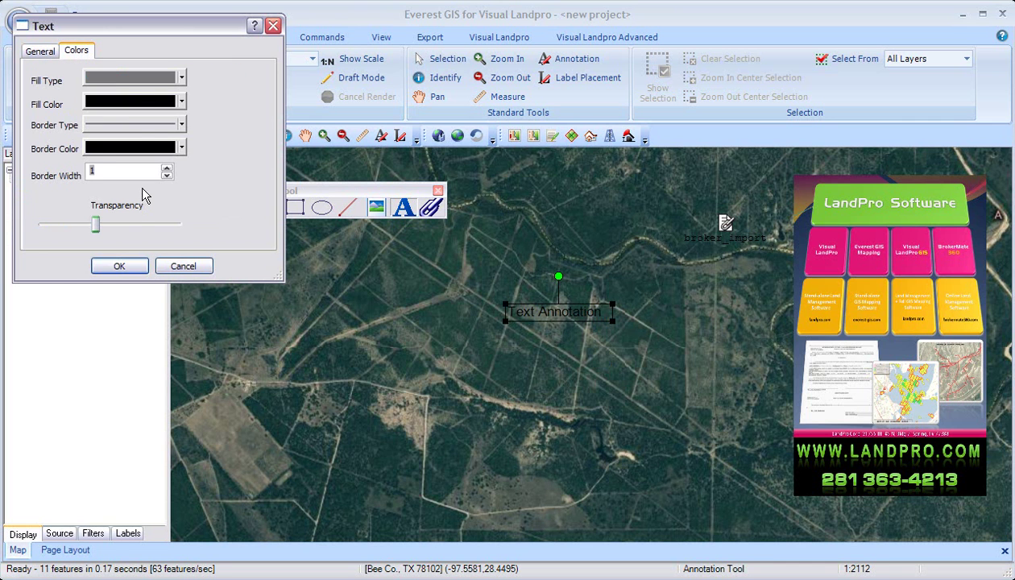
left_click(163, 100)
left_click(106, 152)
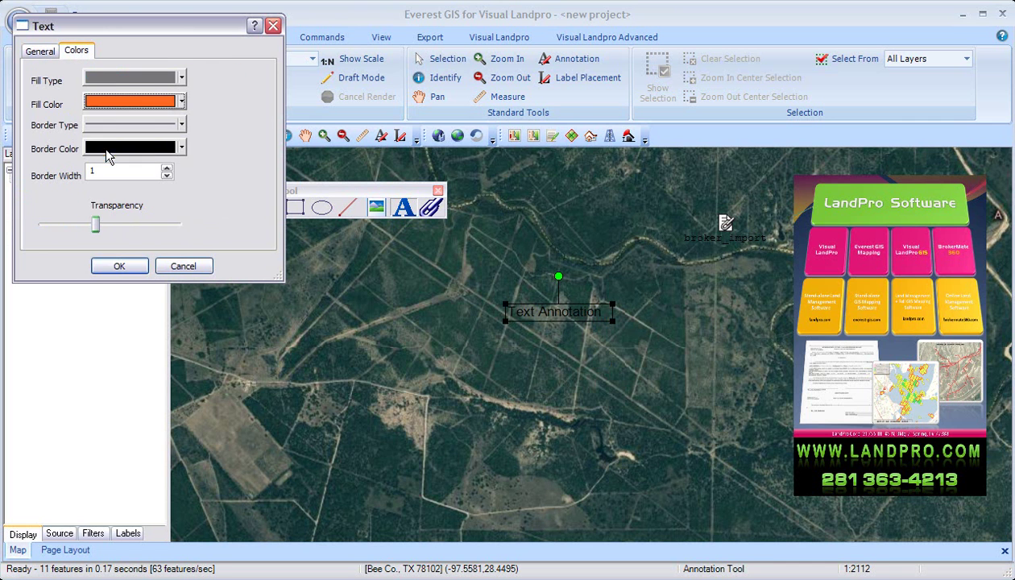
left_click(157, 150)
left_click(172, 187)
left_click_drag(95, 224, 219, 224)
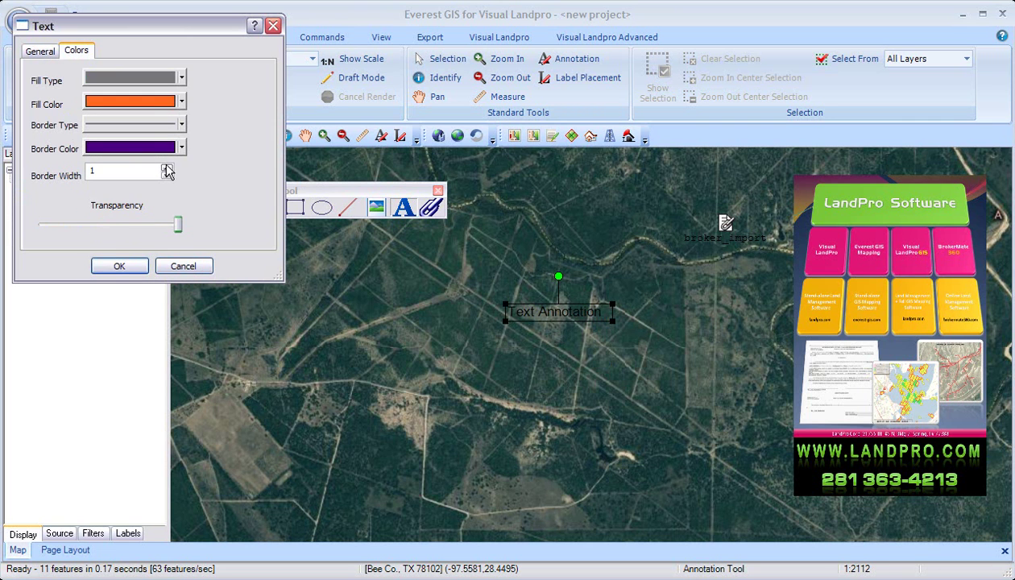
- Enable the circle around the text annotation and set its font to Baskerville Old Face, Bold, in red
left_click(40, 51)
left_click(36, 233)
left_click(208, 78)
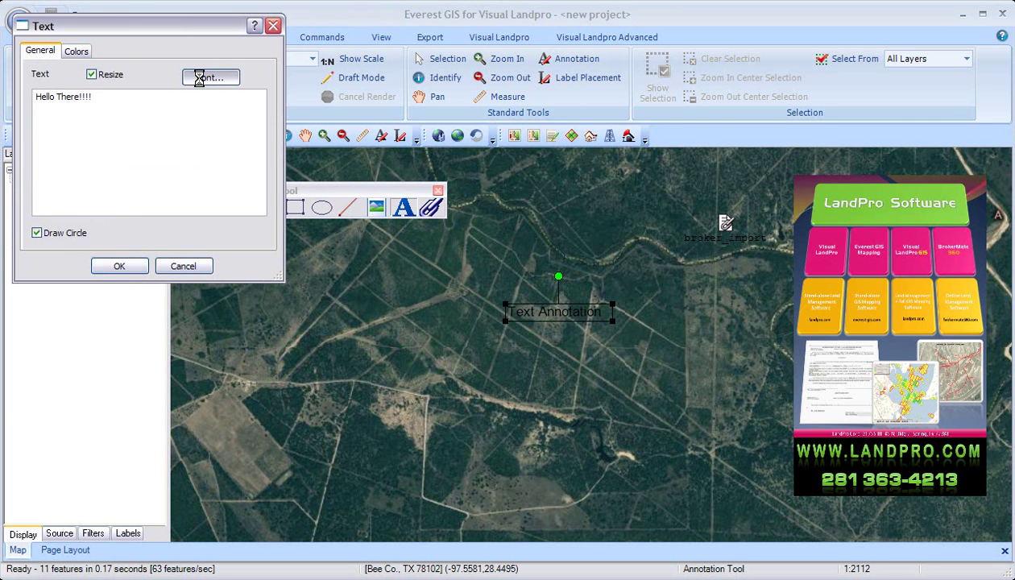
left_click(91, 214)
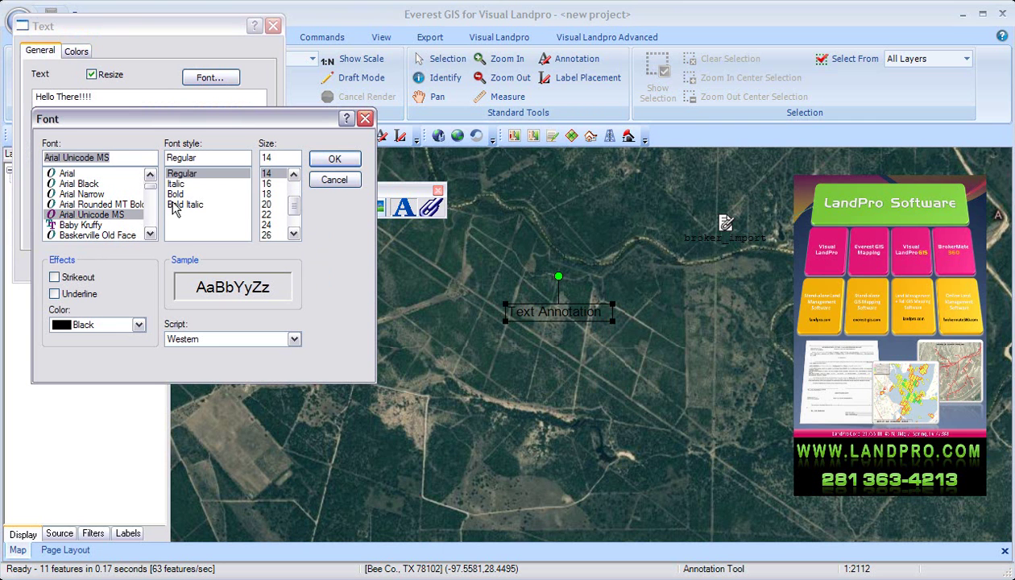
left_click(125, 235)
left_click(187, 194)
left_click(138, 324)
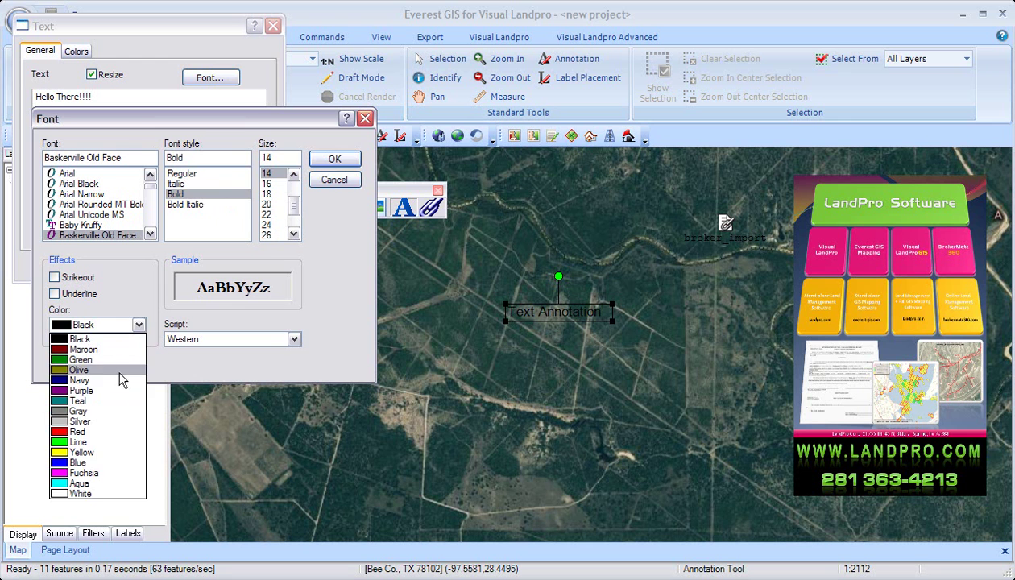
left_click(85, 436)
left_click(334, 159)
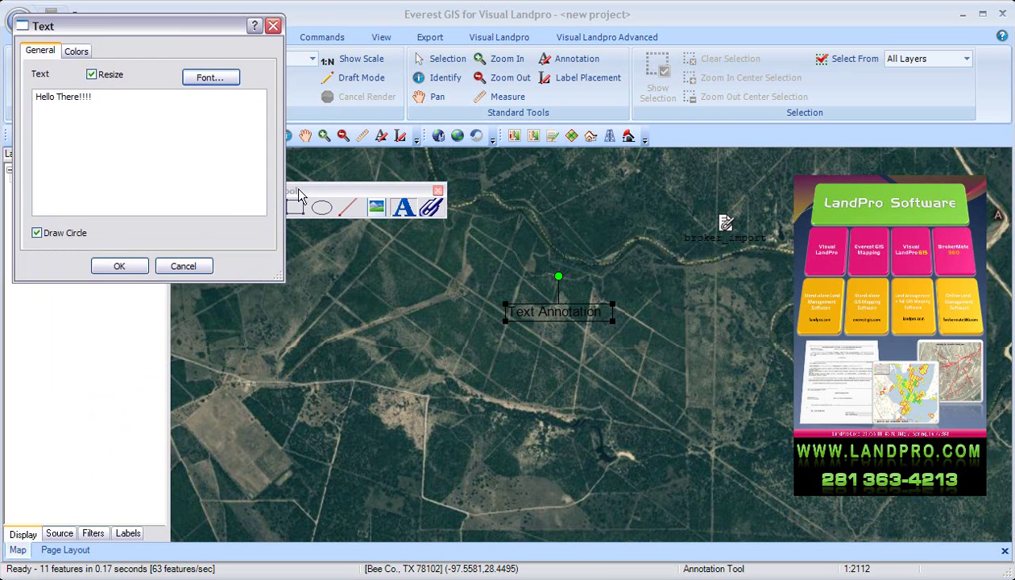
left_click(127, 268)
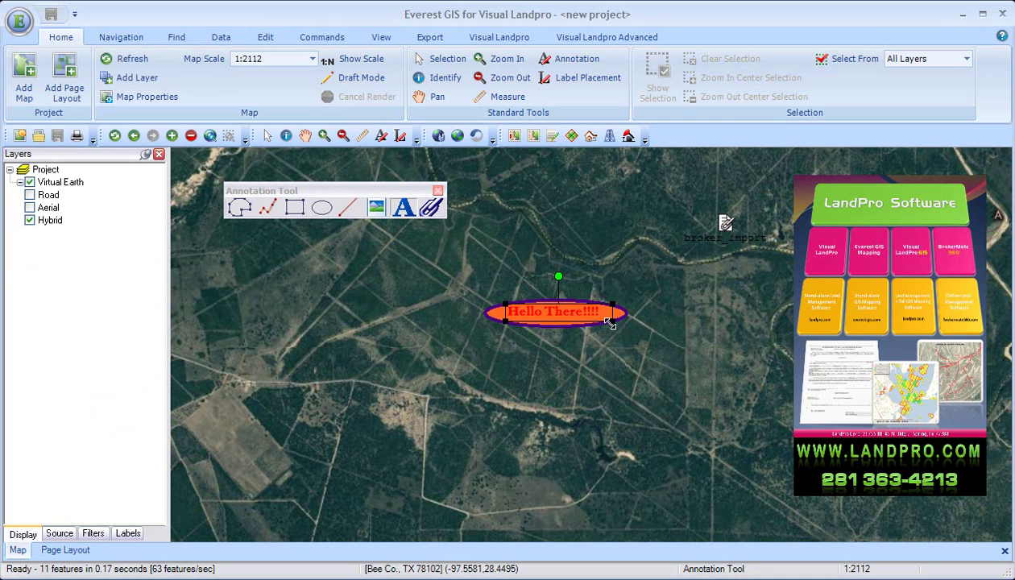
- Enlarge the "Hello There!!!!" annotation to about twice its size, move it west and rotate it counter-clockwise to slope upward
left_click_drag(610, 323, 748, 409)
left_click_drag(653, 324, 406, 351)
left_click_drag(380, 303, 344, 316)
- Duplicate the "Hello There!!!!" annotation and move the copy up so that it overlaps the original's eastern end
right_click(388, 325)
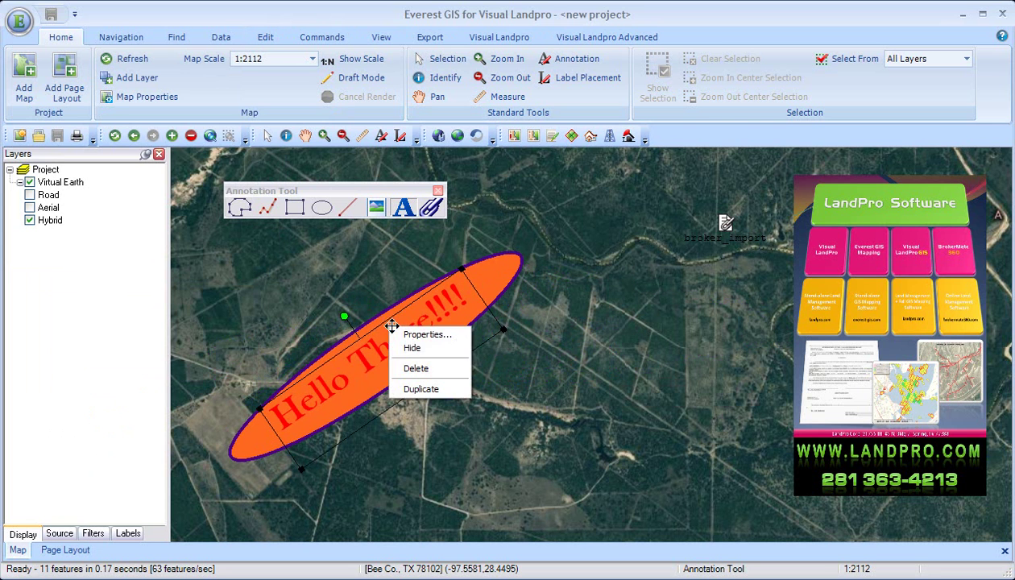
left_click(422, 390)
right_click(401, 357)
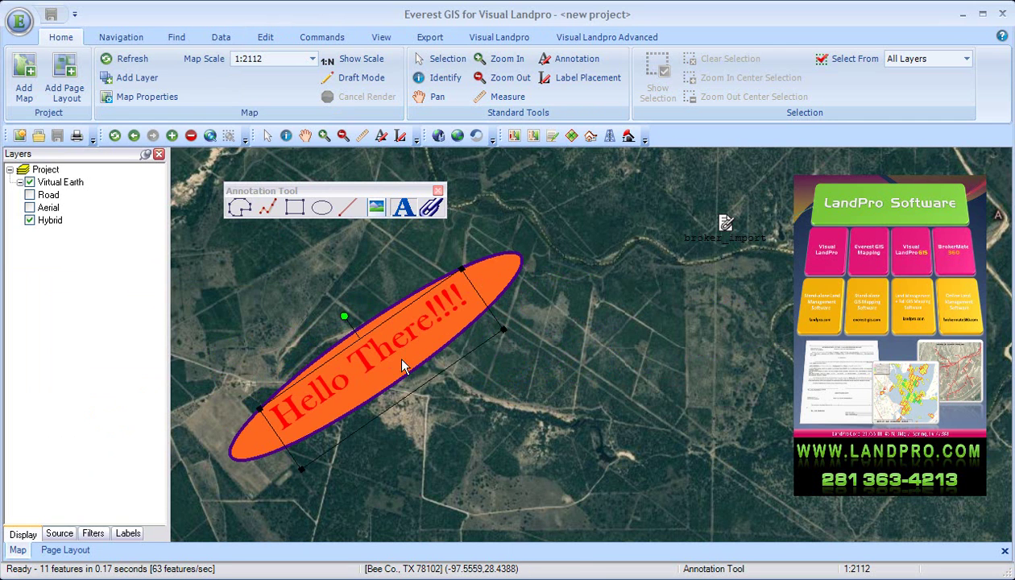
left_click(451, 424)
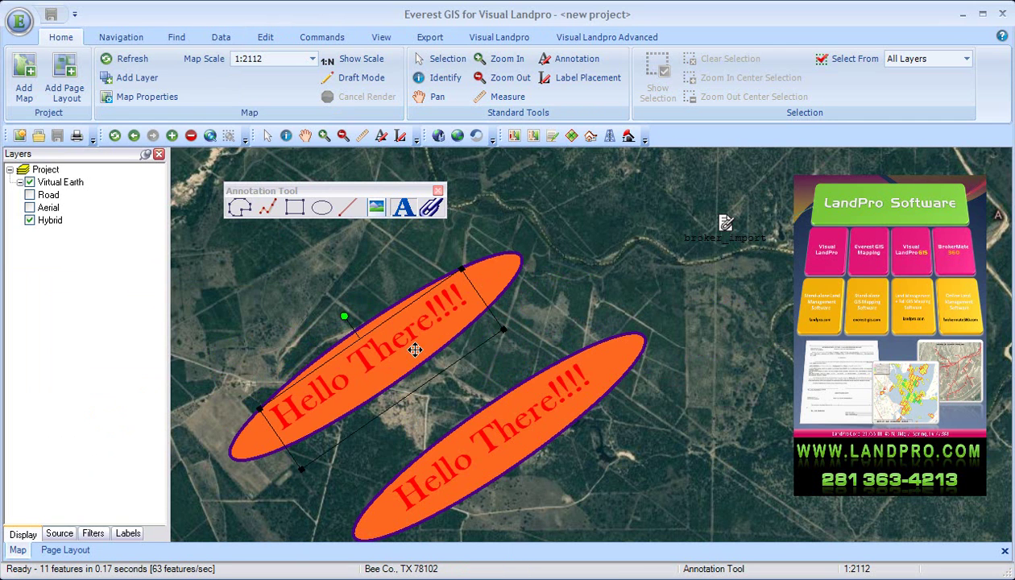
left_click(541, 375)
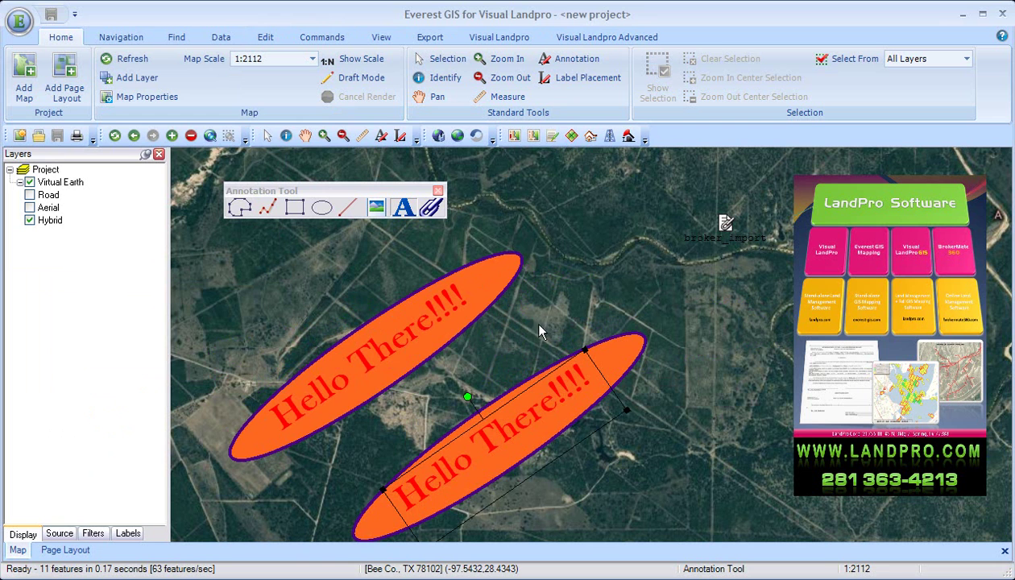
left_click_drag(544, 413, 558, 281)
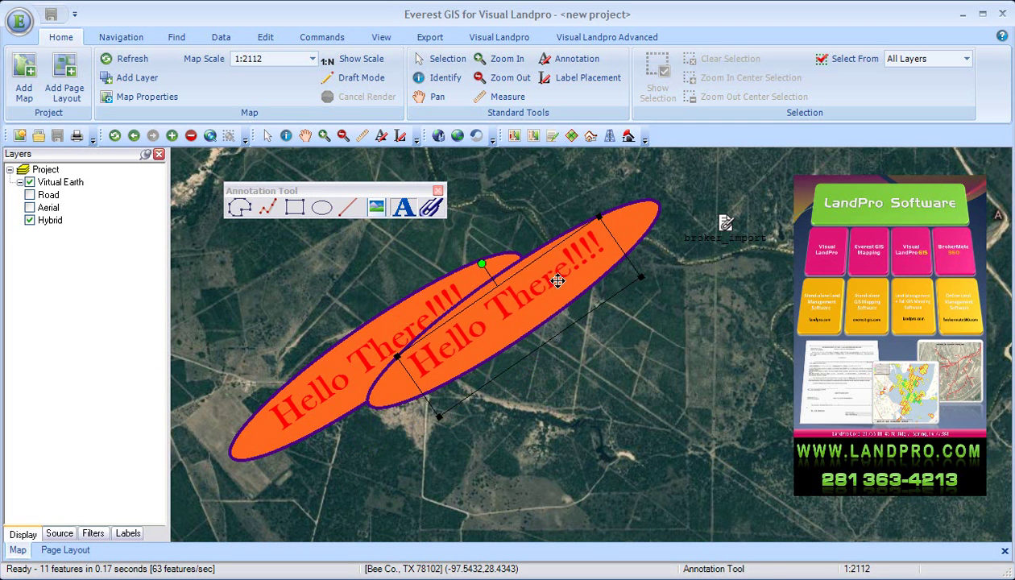
- Delete the duplicated text annotation, undo the deletion and deselect the copy
key("Delete")
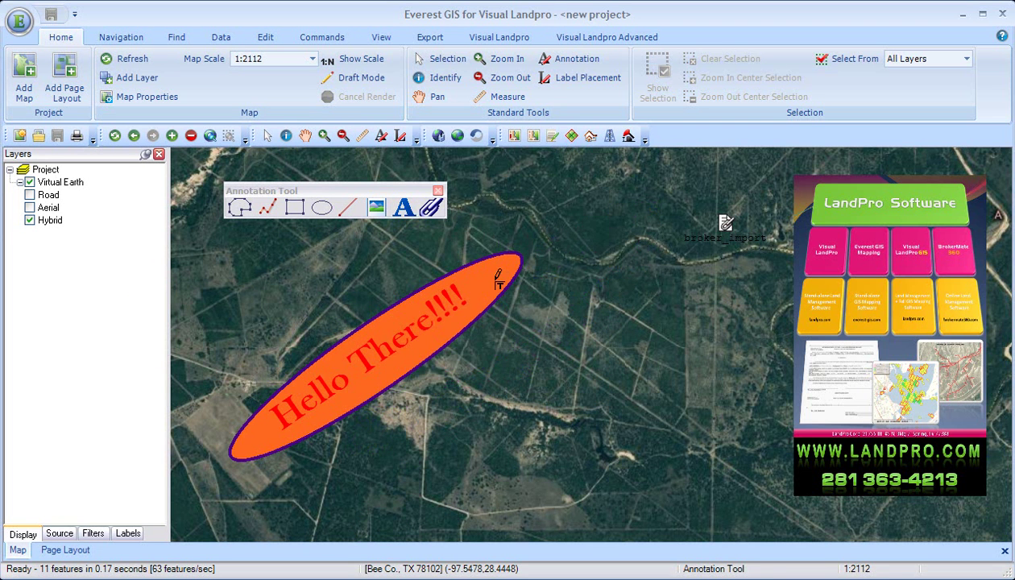
key("ctrl+z")
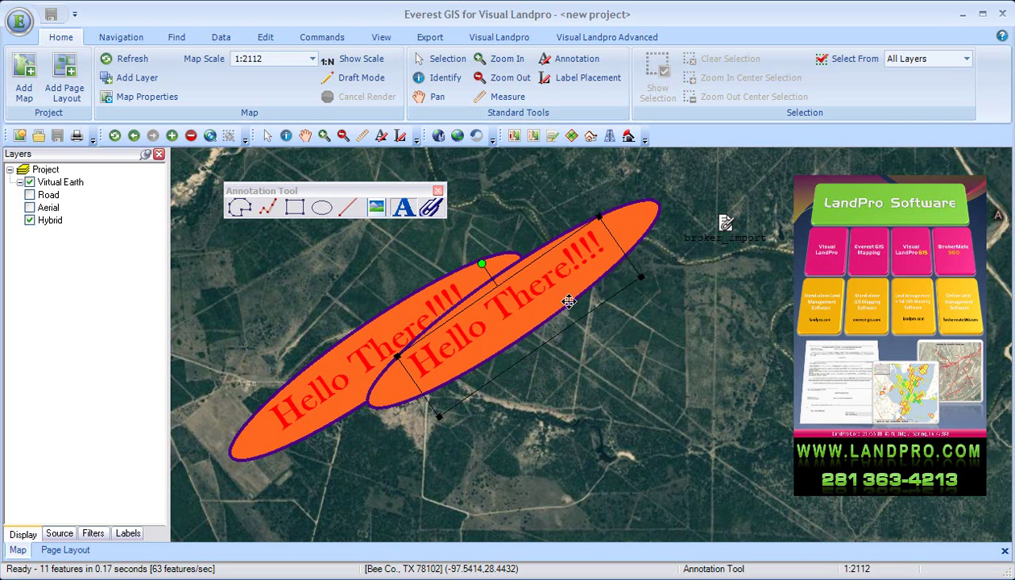
left_click(517, 205)
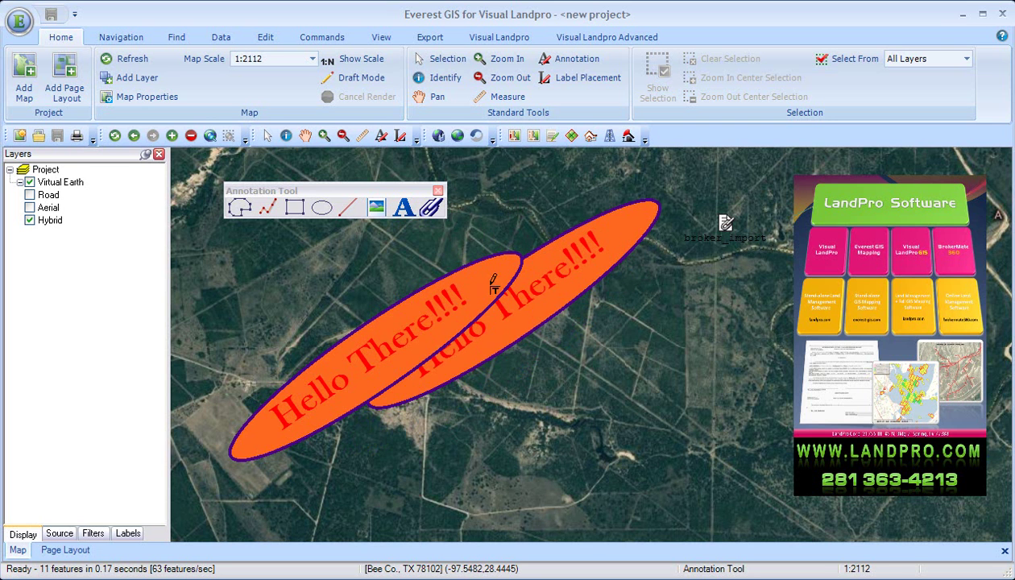
left_click(435, 295)
right_click(437, 296)
left_click(492, 425)
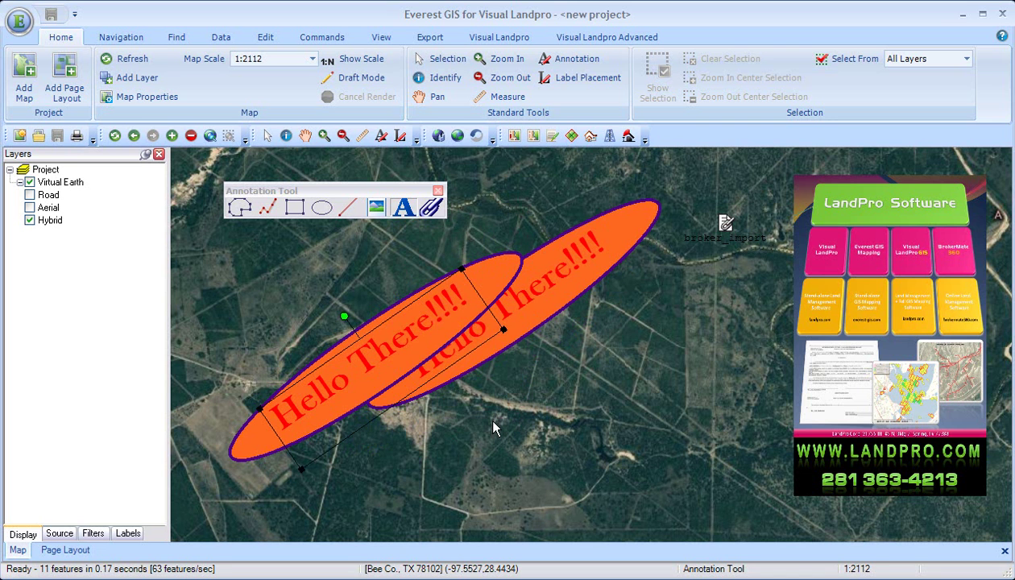
left_click(592, 359)
left_click(574, 265)
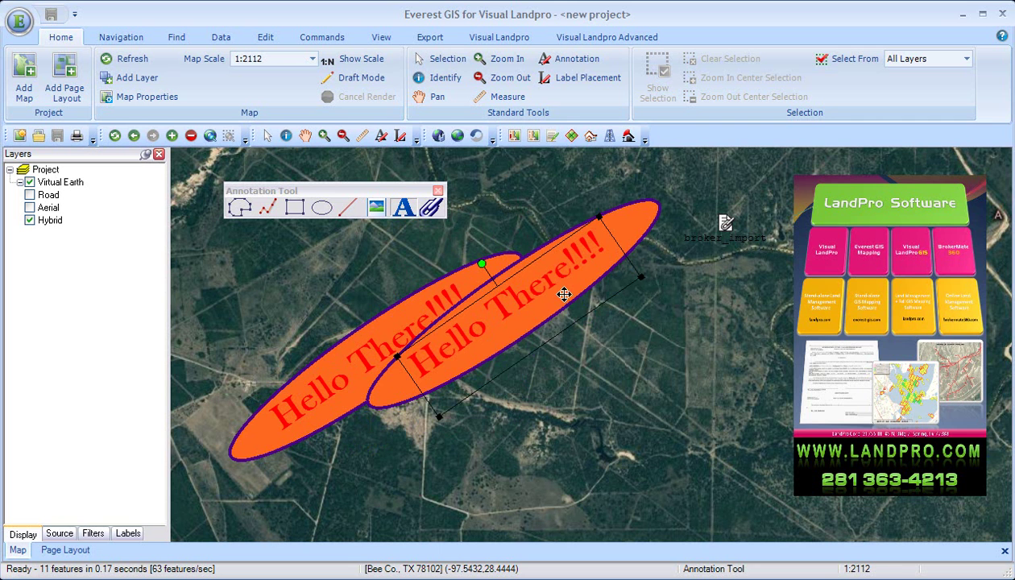
right_click(564, 295)
left_click(596, 418)
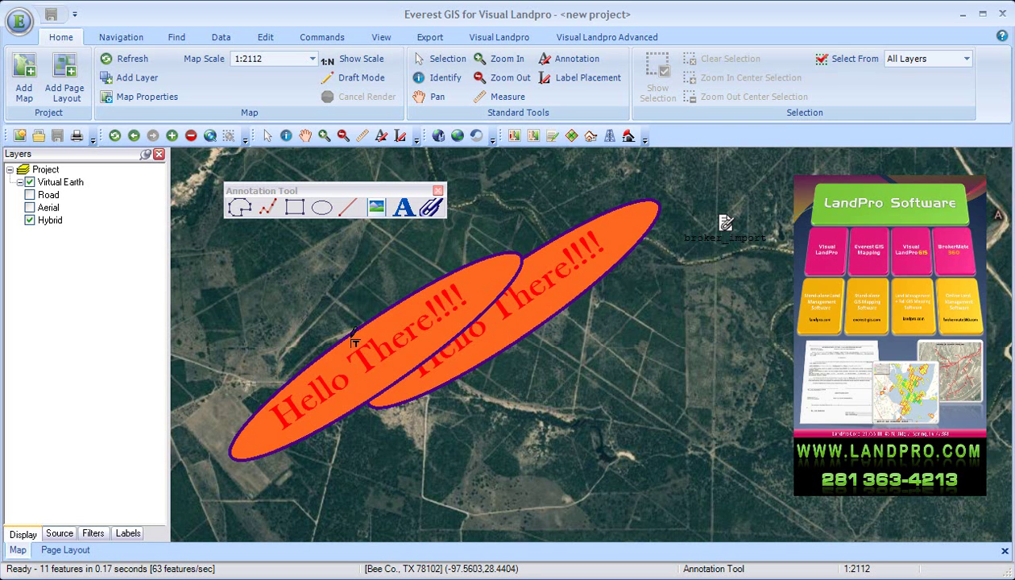
- Delete both text annotations, the file link and the image from the map
left_click(481, 298)
key("Delete")
left_click(532, 290)
key("Delete")
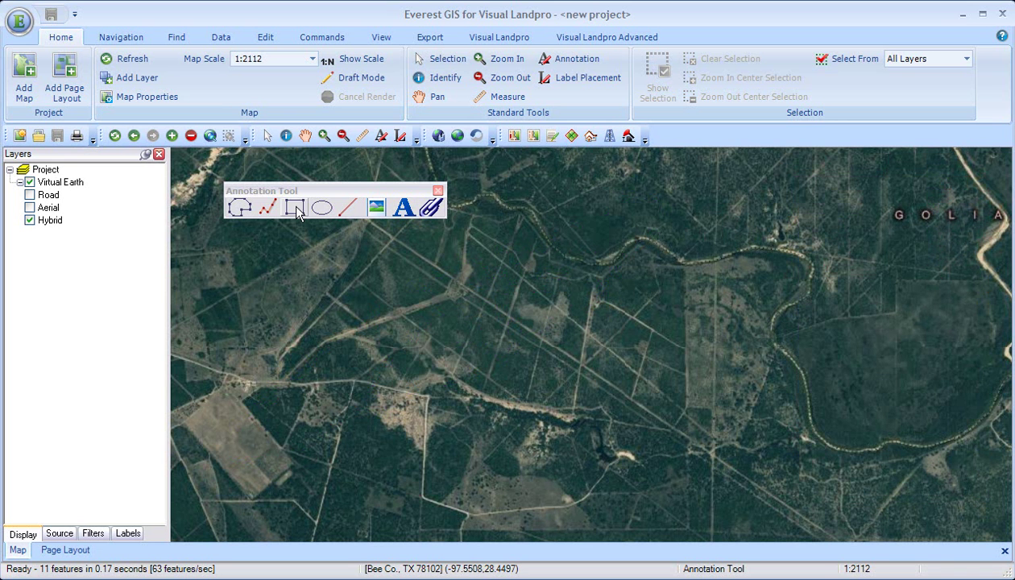
- Draw an ellipse of about 170 acres south of the river, with red fill, border width 2 and transparency slightly above the middle
left_click(322, 207)
left_click_drag(526, 295, 671, 405)
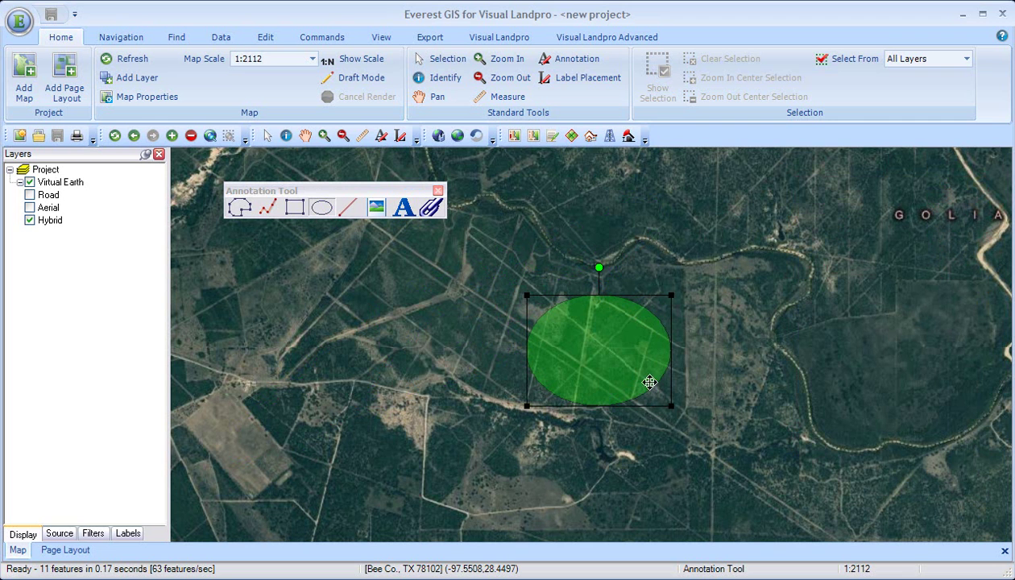
right_click(620, 348)
left_click(644, 356)
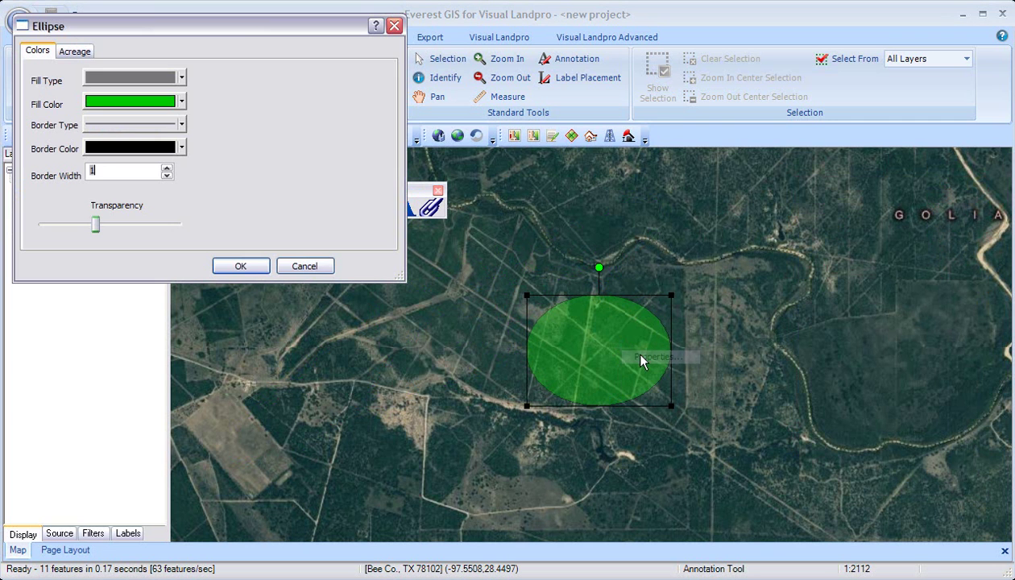
left_click_drag(95, 225, 178, 225)
left_click(179, 105)
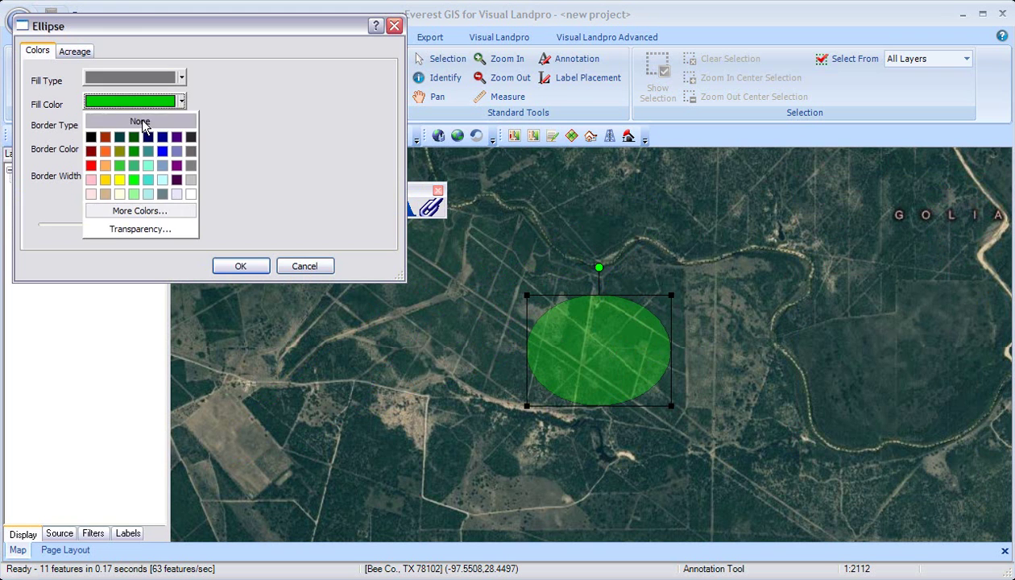
left_click(89, 155)
left_click(165, 168)
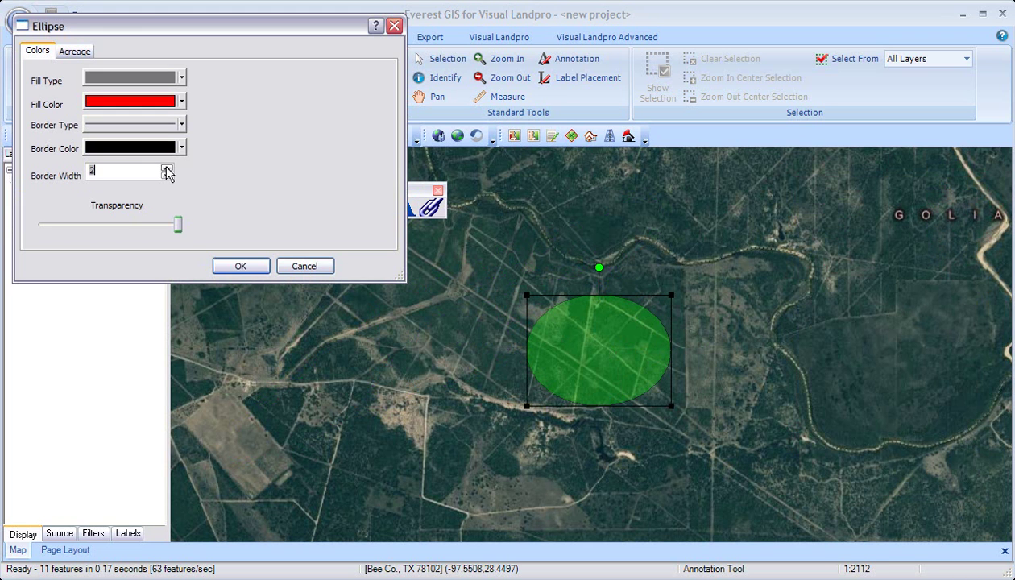
left_click(120, 225)
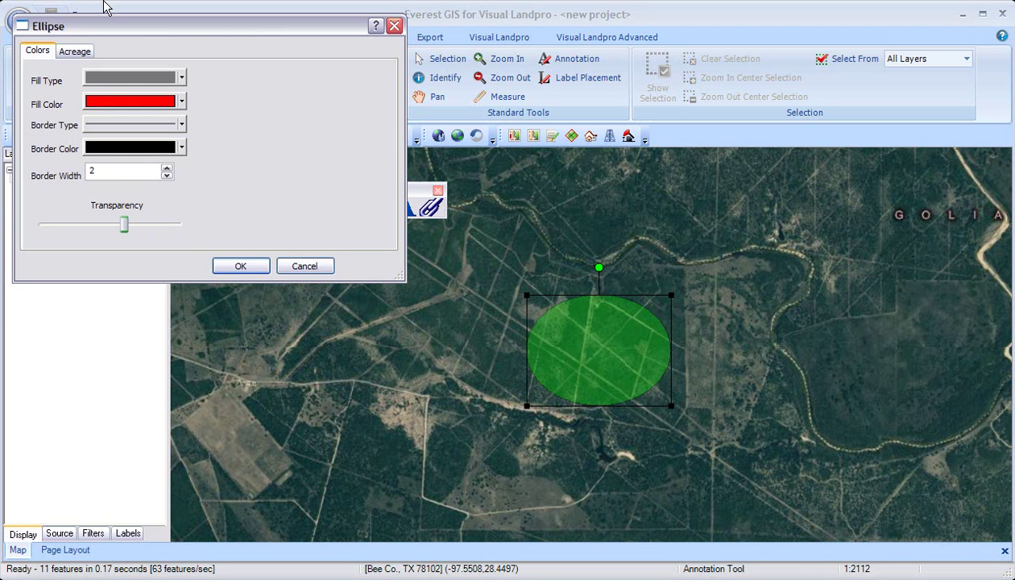
- Set the ellipse's acreage to 40 acres, apply the properties and move the shape northwest on the map
left_click(77, 52)
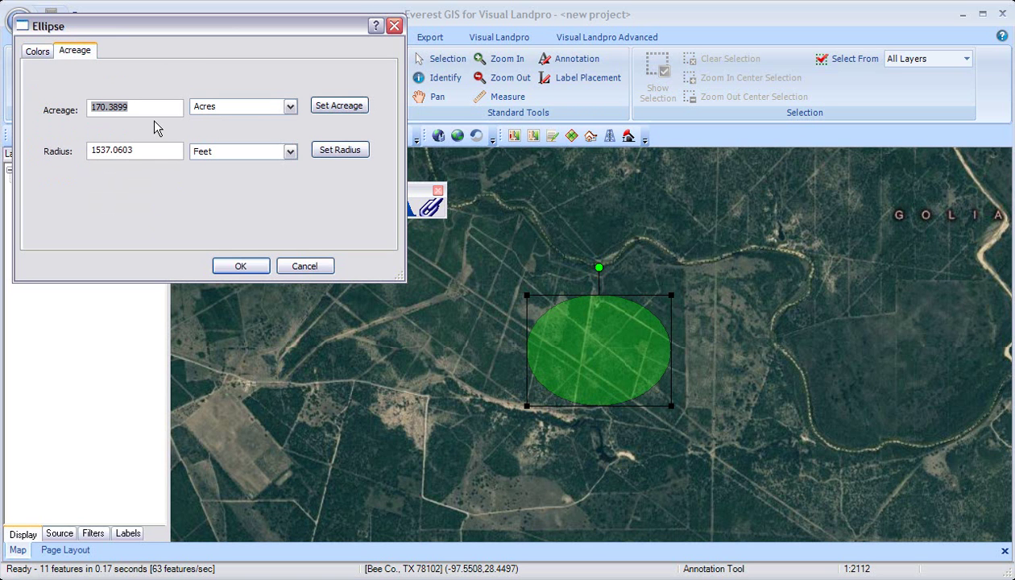
type("40")
left_click(330, 113)
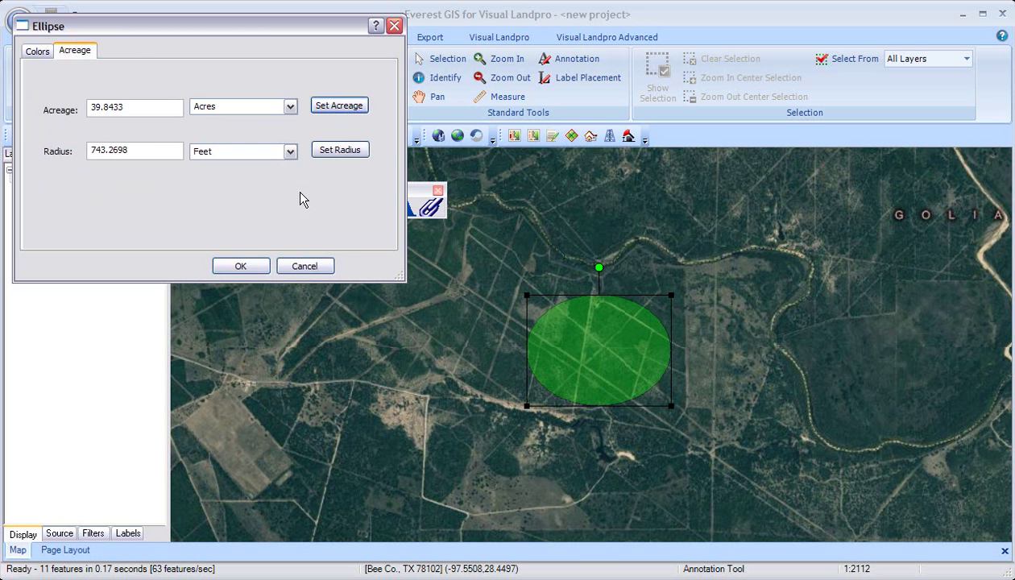
left_click(257, 266)
mouse_move(593, 355)
left_mouse_down()
mouse_move(411, 315)
mouse_move(451, 297)
left_mouse_up()
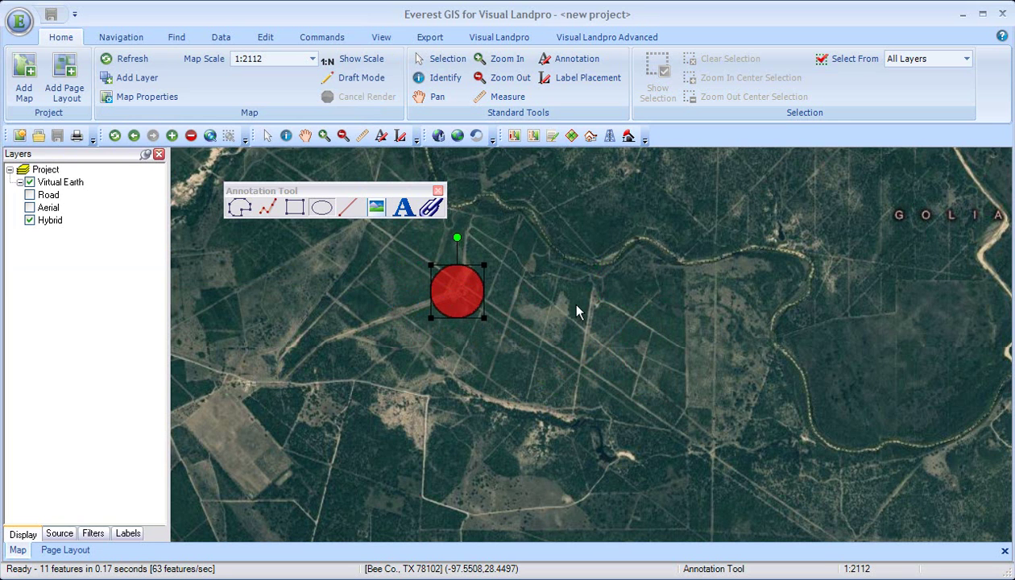
- Resize the red circle to 320 acres and move it southeast over the gridded clearings south of the river
right_click(460, 292)
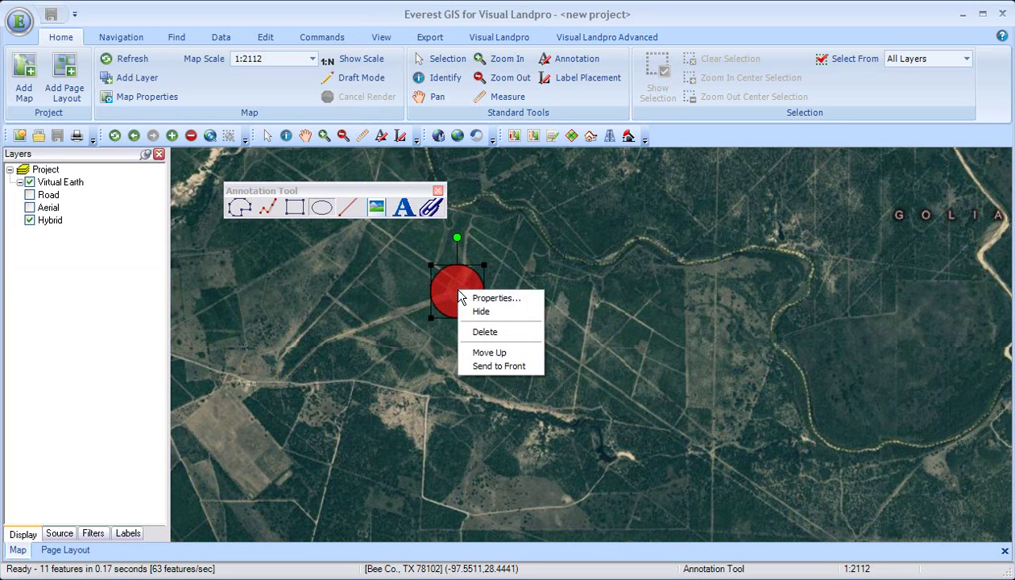
left_click(495, 298)
left_click(75, 50)
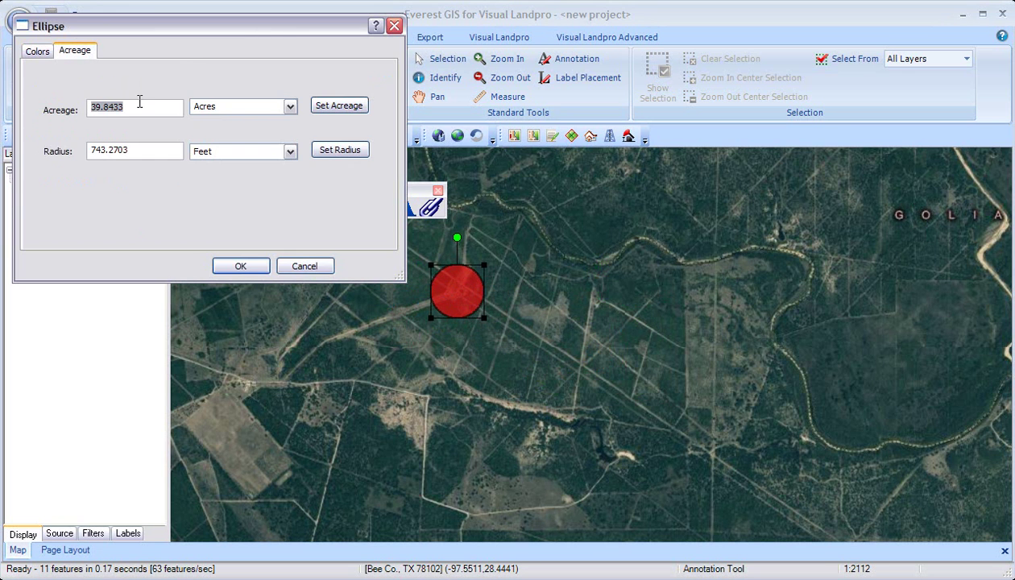
type("320")
left_click(338, 108)
left_click(245, 266)
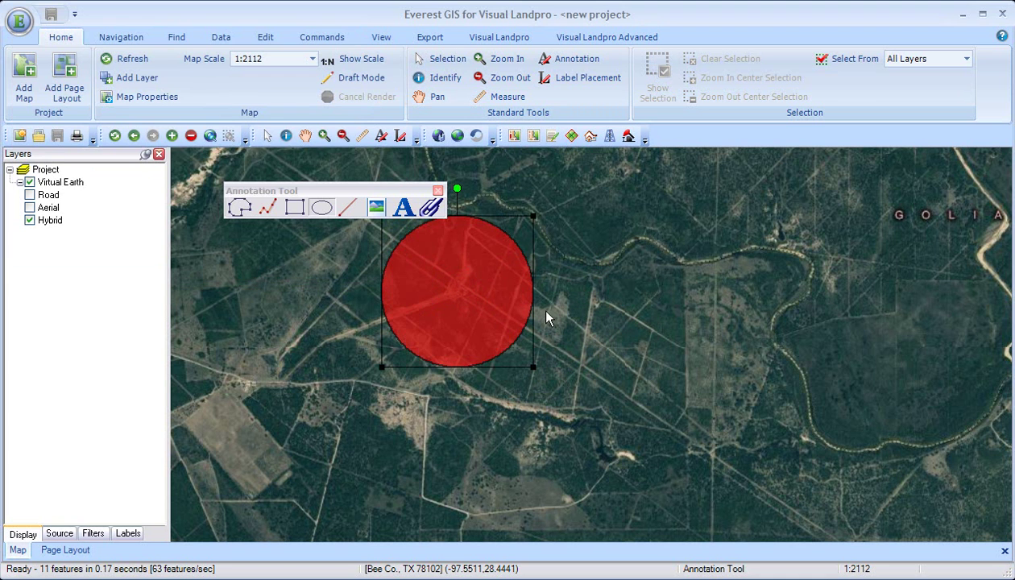
mouse_move(482, 288)
left_mouse_down()
mouse_move(829, 318)
mouse_move(676, 360)
mouse_move(665, 348)
left_mouse_up()
- Set the red circle's radius to 1000 feet and move it northeast across the river, beside the "GOLIA" map label
right_click(665, 349)
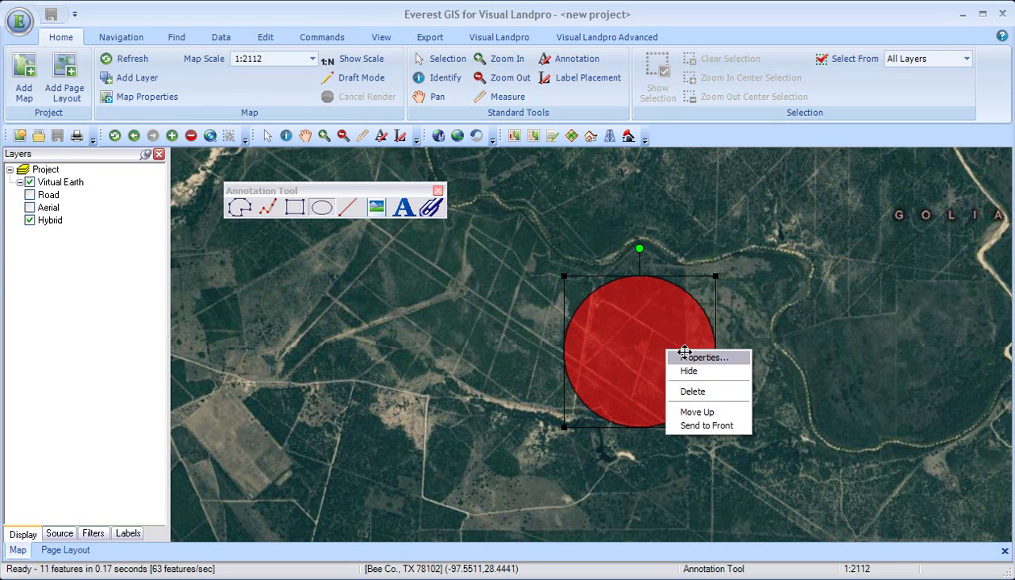
left_click(670, 353)
left_click(75, 51)
left_click_drag(147, 151, 37, 153)
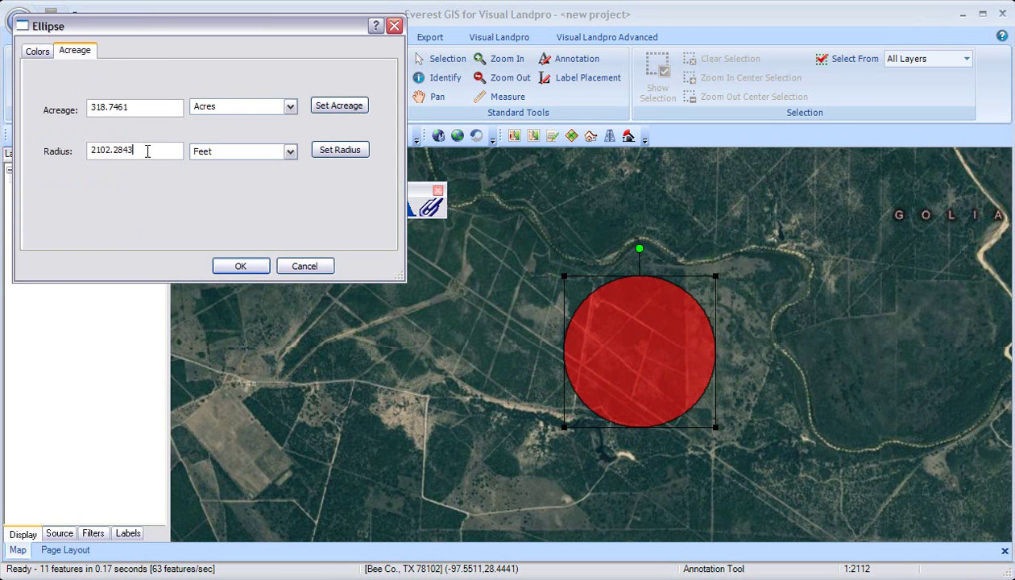
type("1000")
left_click(323, 152)
left_click(241, 266)
mouse_move(630, 352)
left_mouse_down()
mouse_move(749, 248)
mouse_move(854, 252)
left_mouse_up()
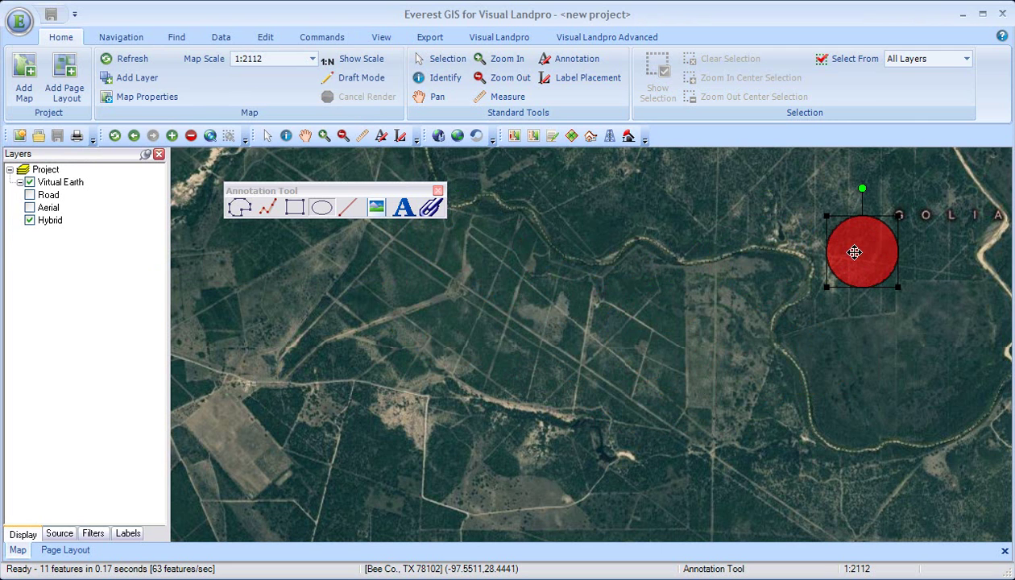